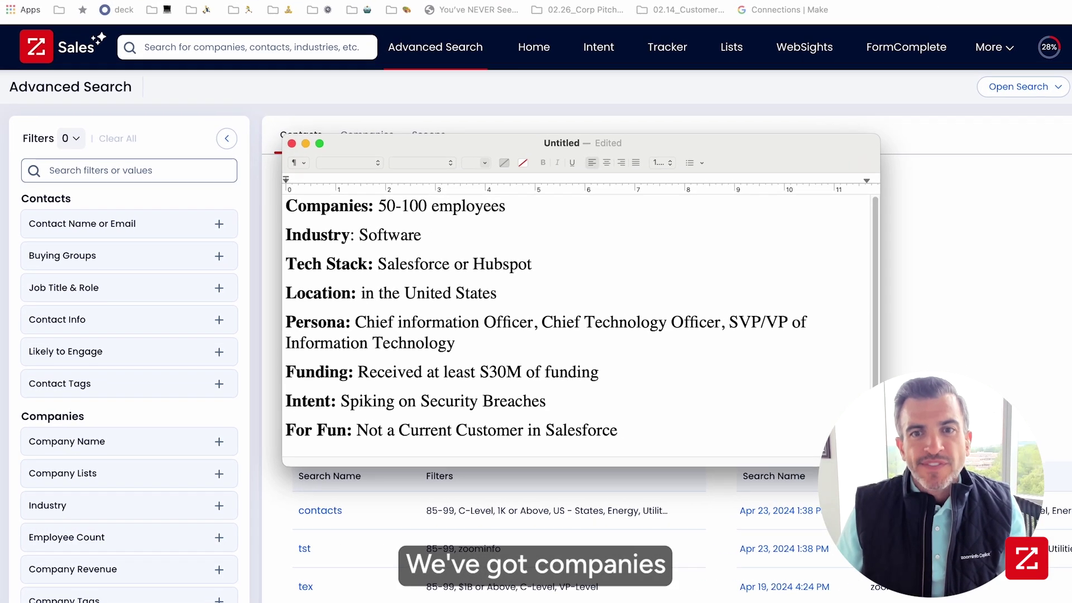
- Review the target criteria in the notes document line by line: company size, industry, tech stack, location, persona, funding, intent and Salesforce customer status
triple_click(383, 238)
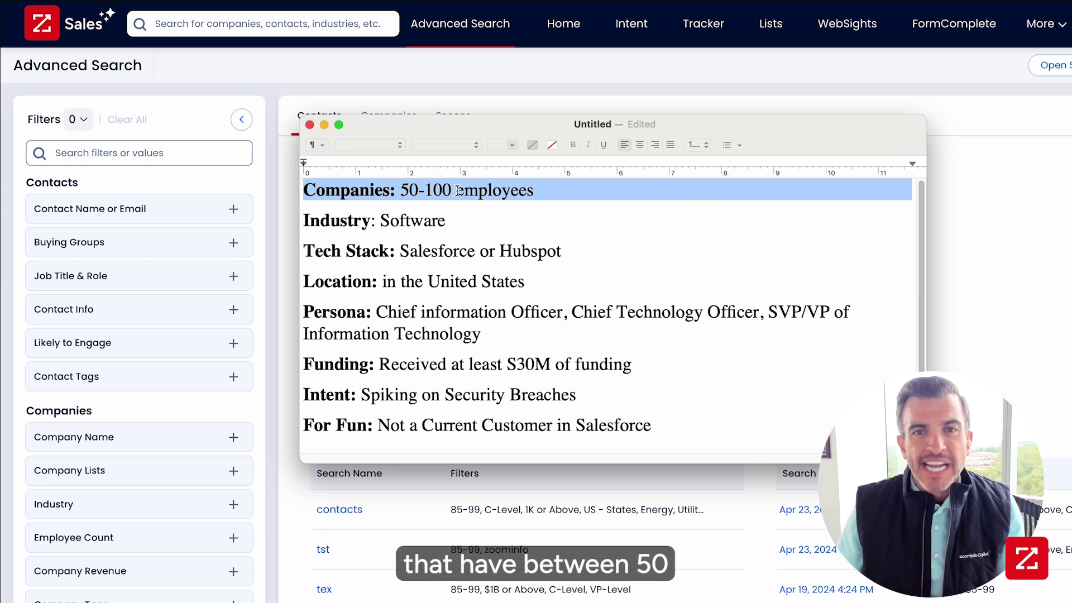
triple_click(439, 219)
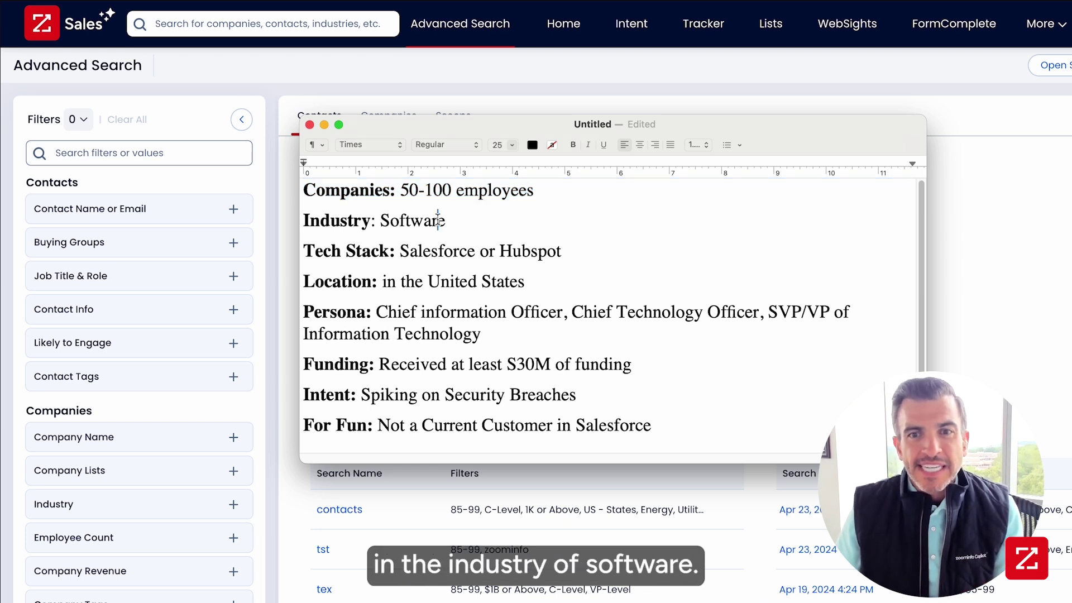
triple_click(479, 249)
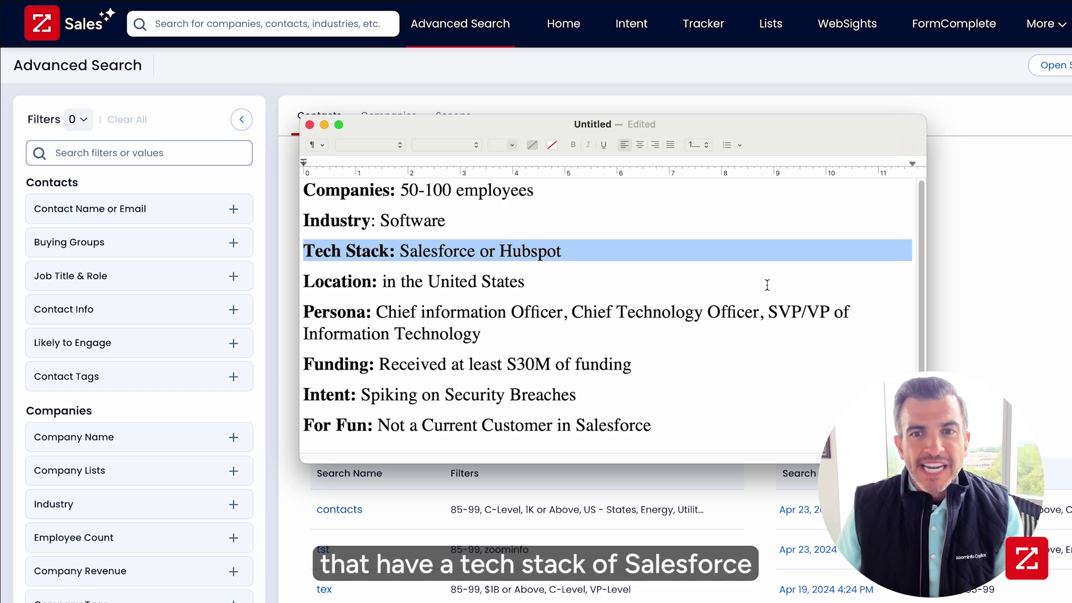
triple_click(509, 280)
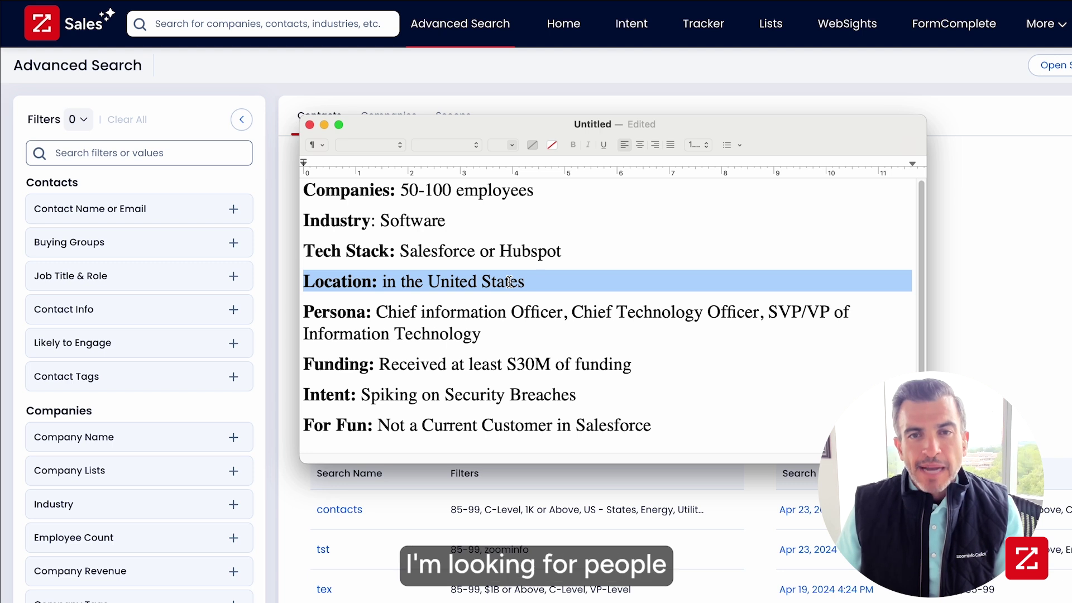
triple_click(475, 315)
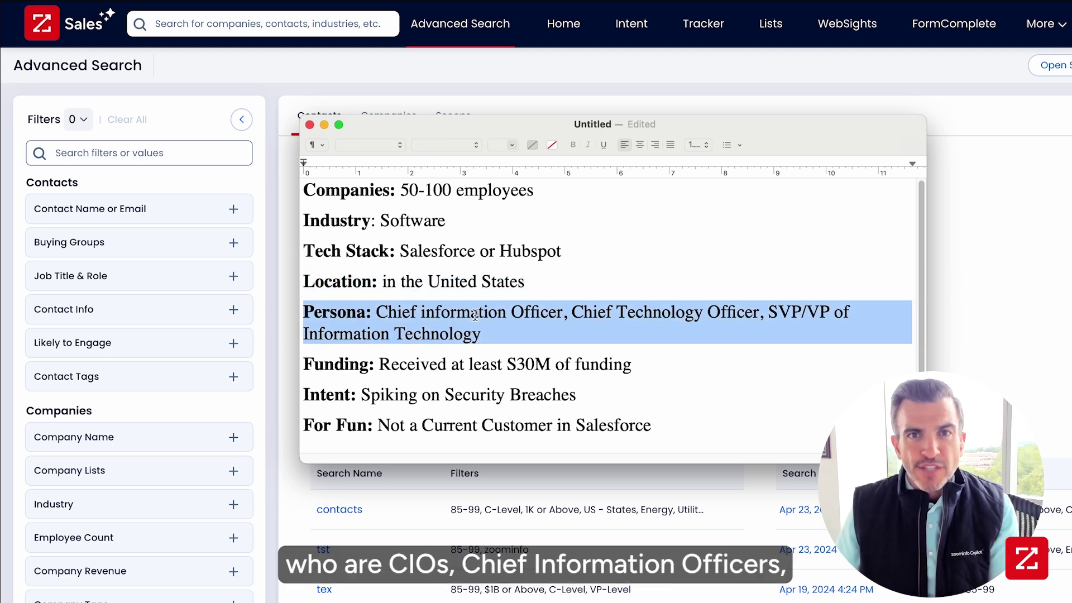
triple_click(514, 363)
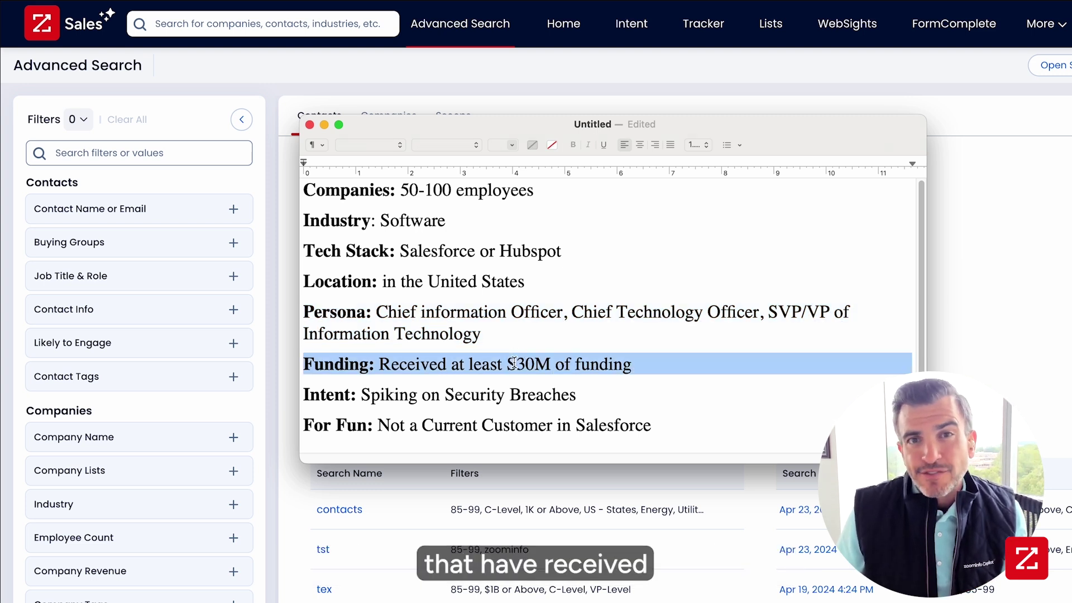
triple_click(538, 397)
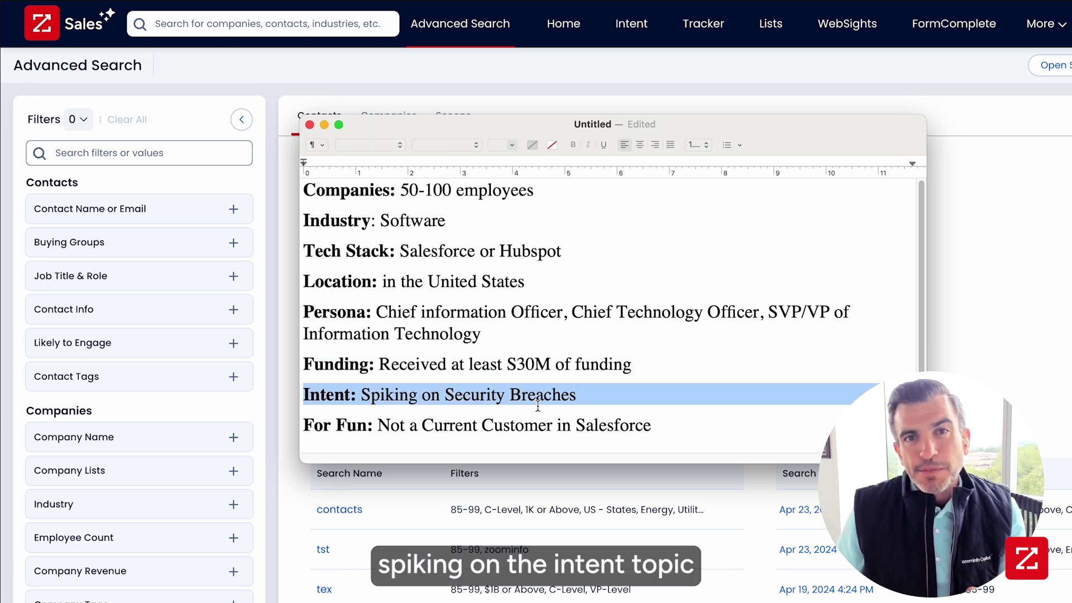
click(549, 435)
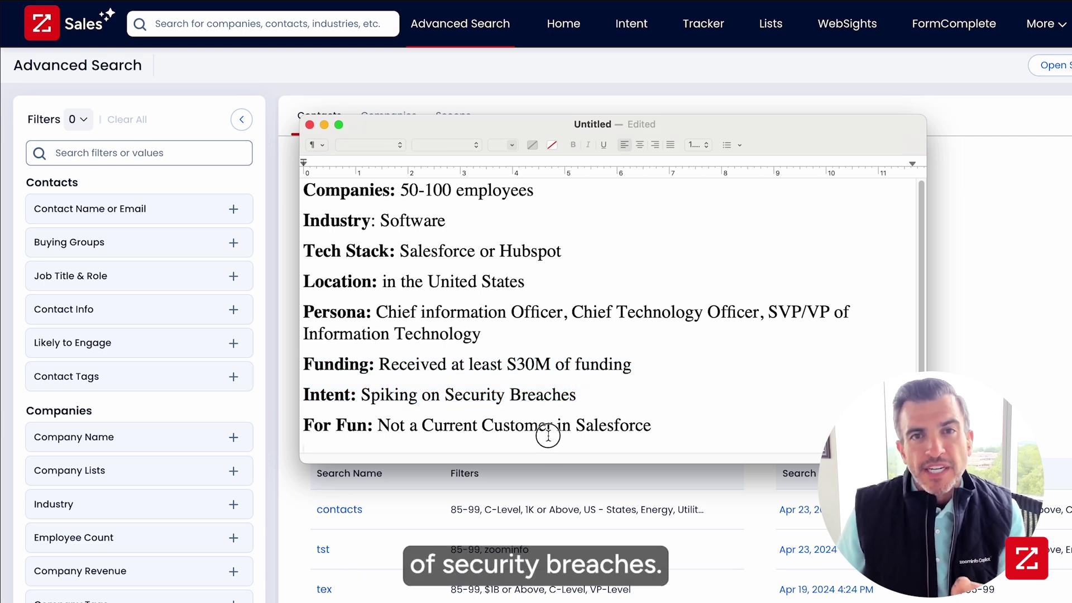
triple_click(552, 422)
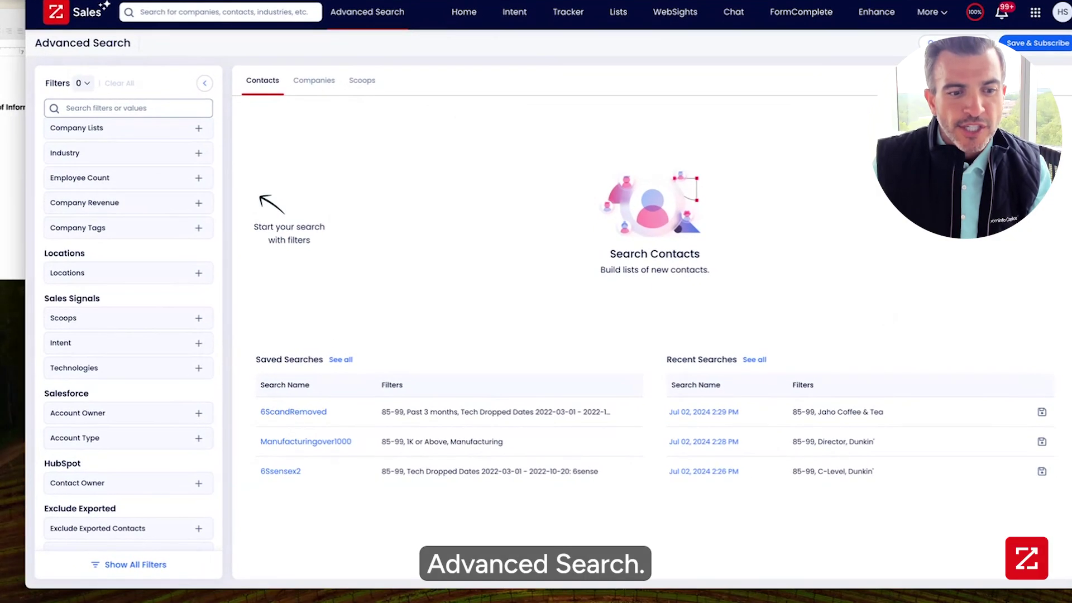
- Filter the advanced search by employee count with a minimum of 50 and a maximum of 100
drag(26, 587, 1, 602)
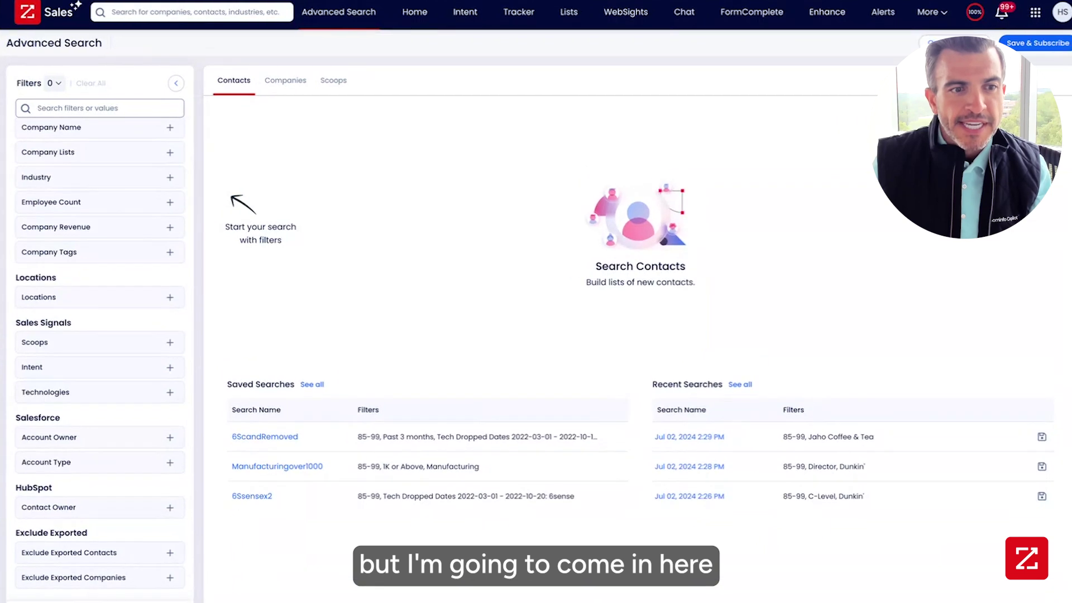
scroll(114, 279, up, 3)
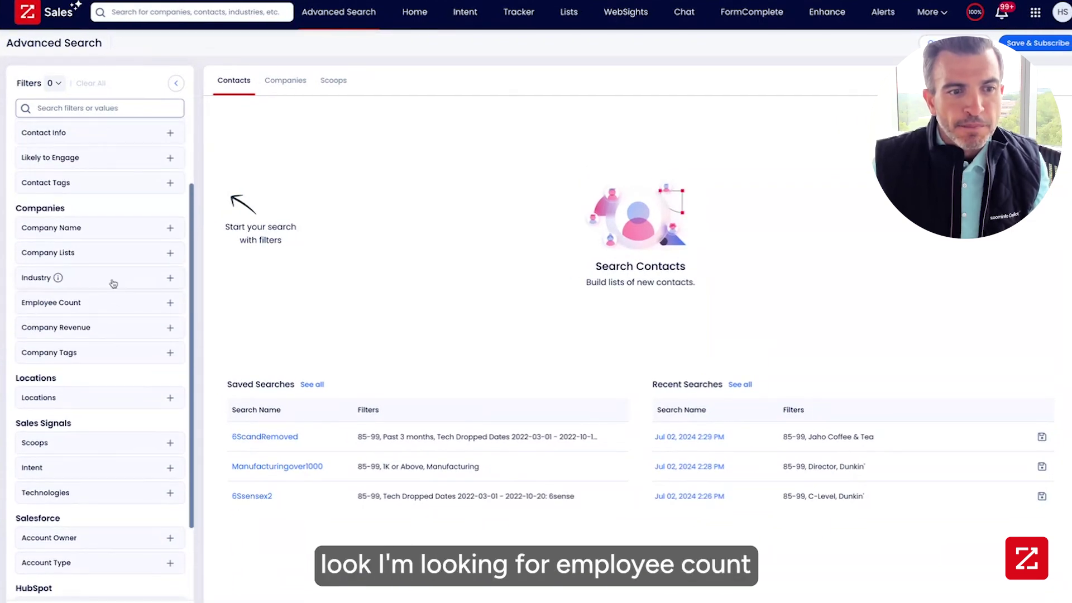
click(111, 301)
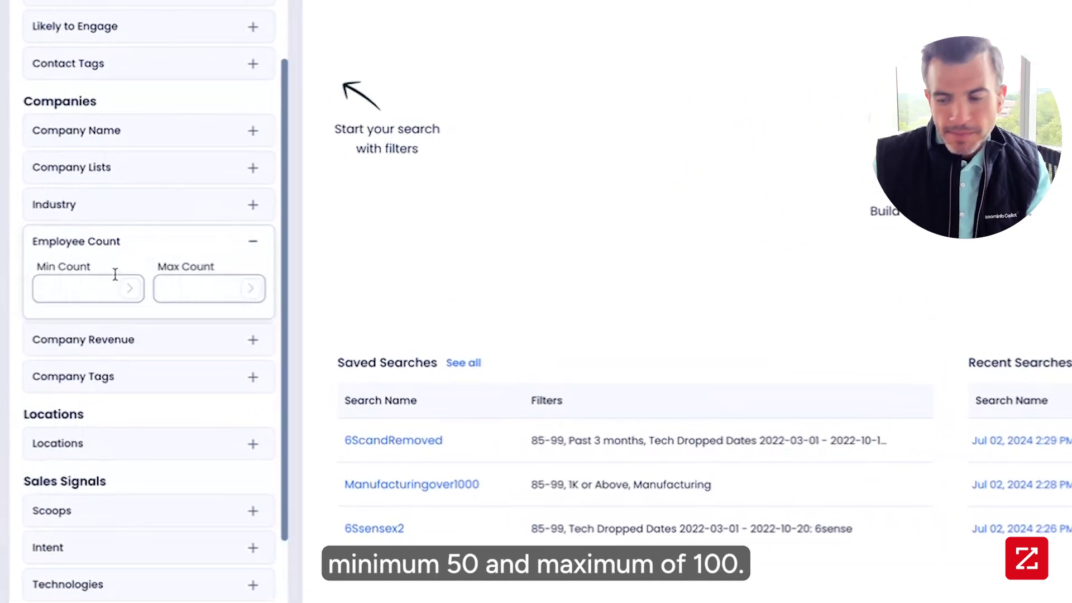
click(102, 287)
text(50)
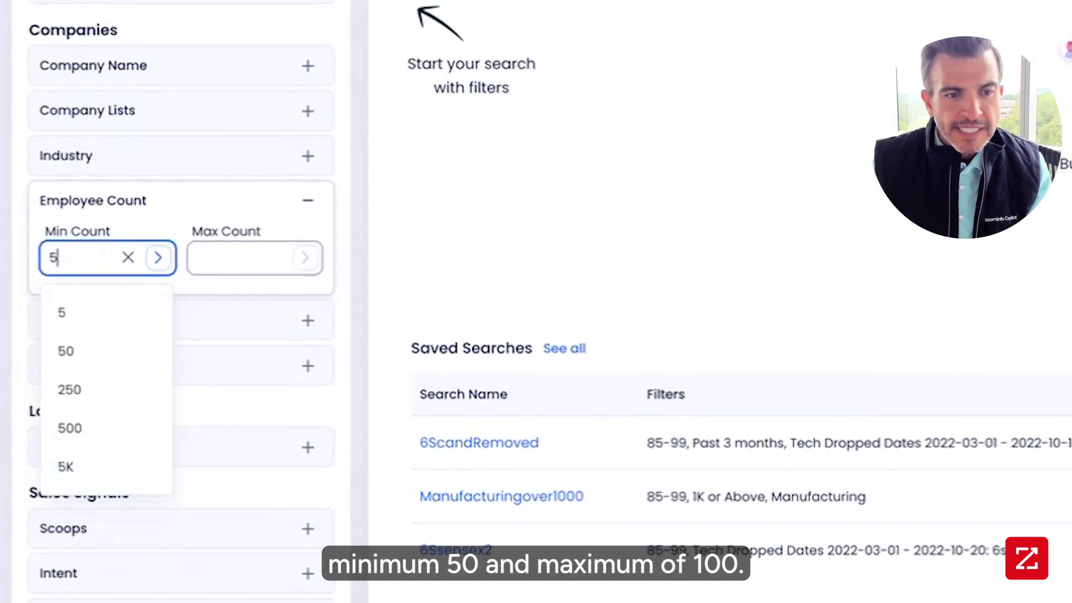
key(Tab)
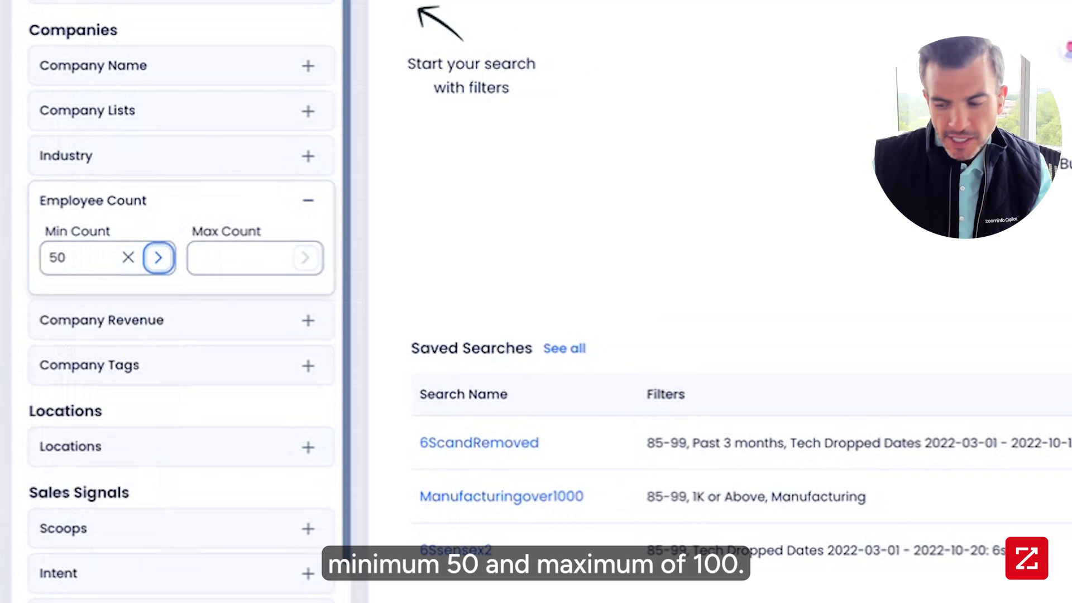
key(Tab)
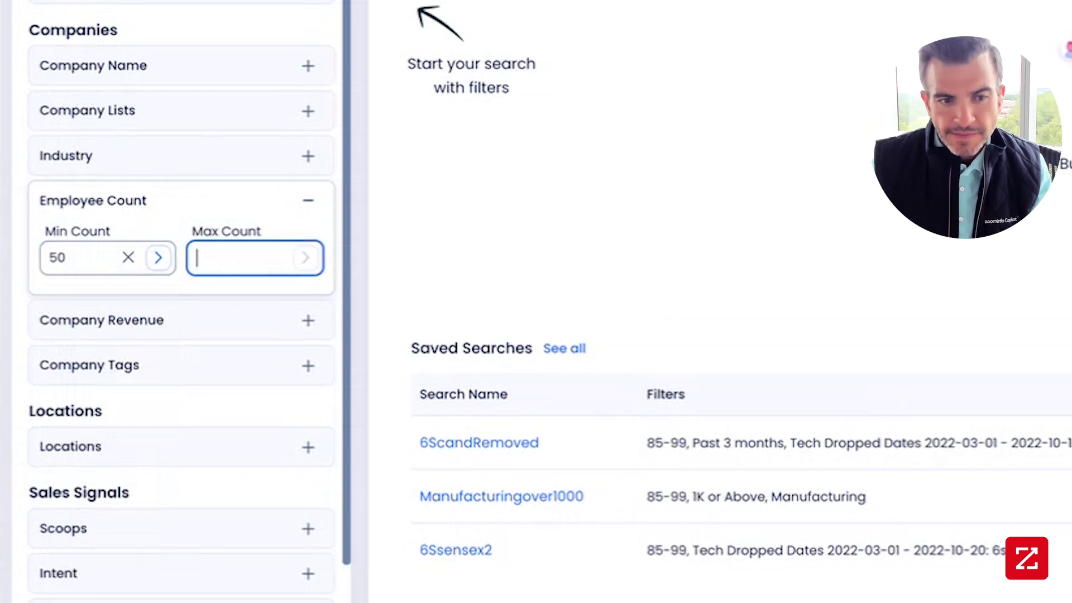
text(100)
key(Return)
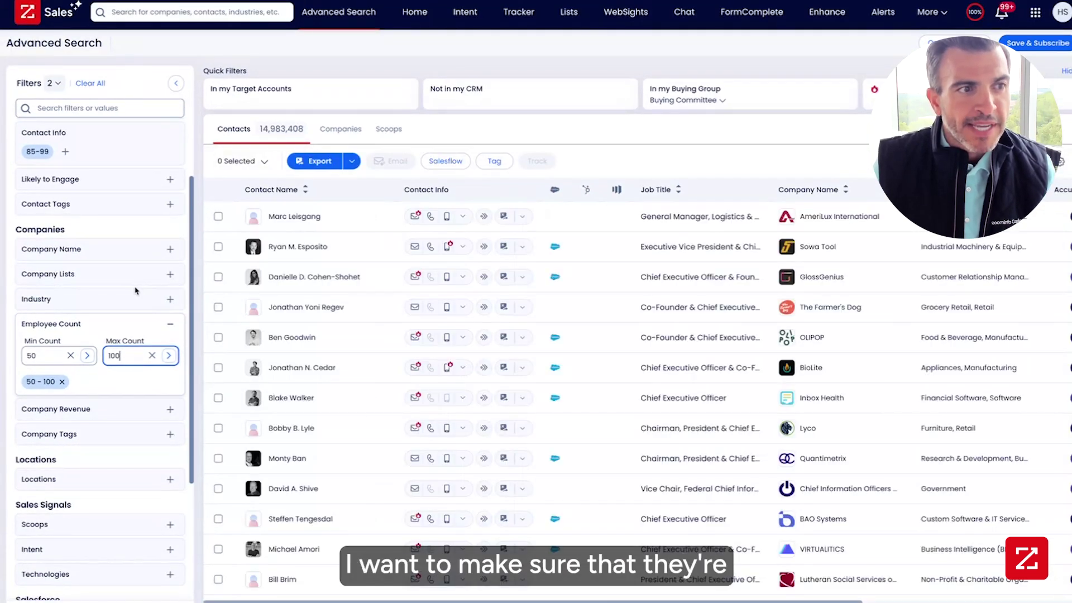
- Add an industry filter by searching for "software" and selecting Software and Custom Software & IT Services
scroll(135, 290, down, 3)
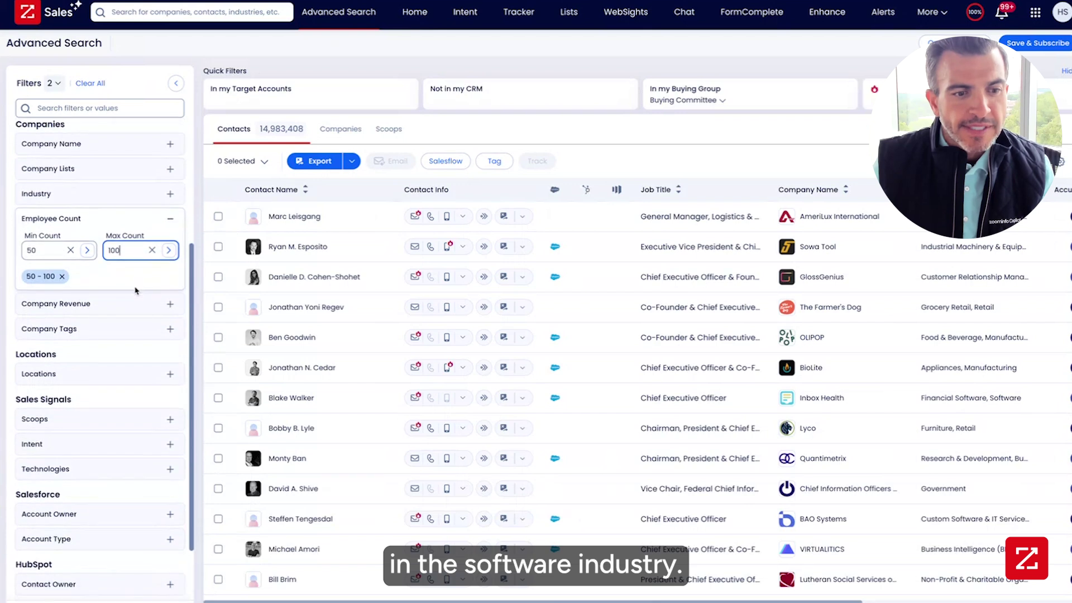
scroll(136, 290, up, 5)
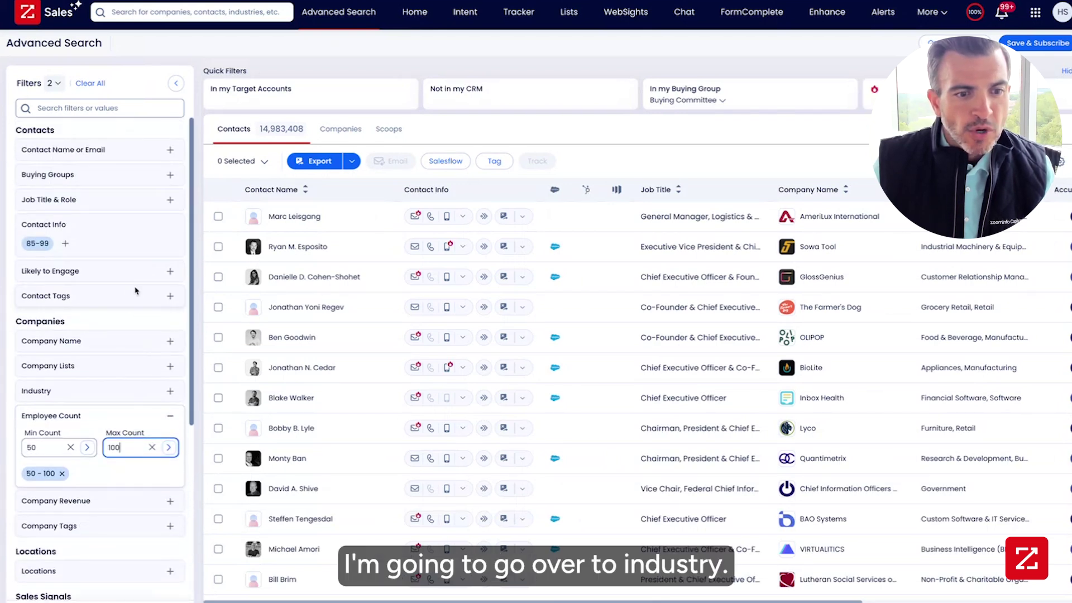
click(141, 389)
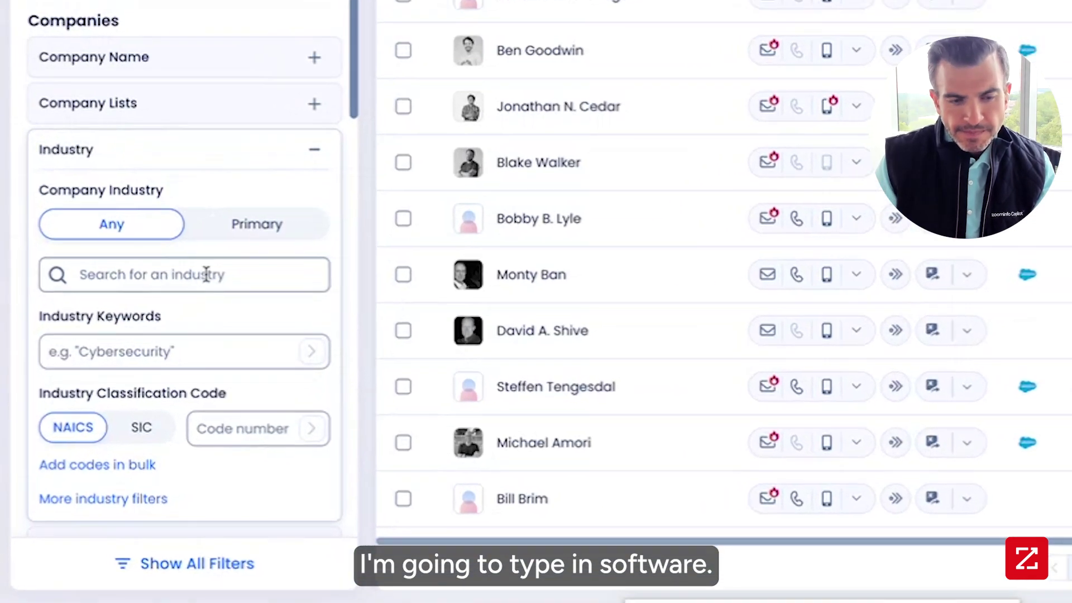
click(112, 458)
text(soft)
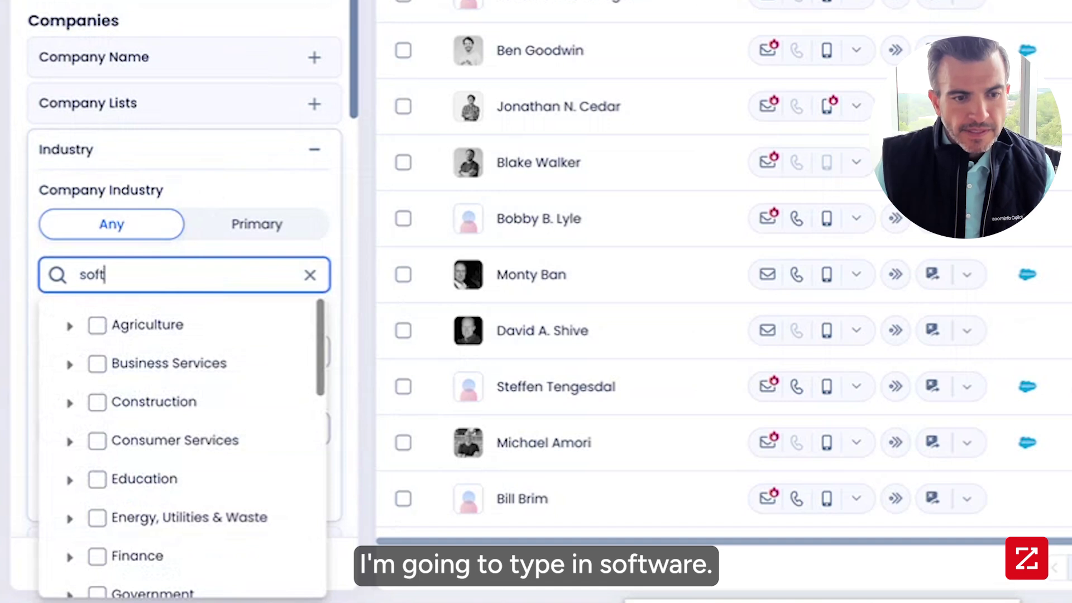
text(ware)
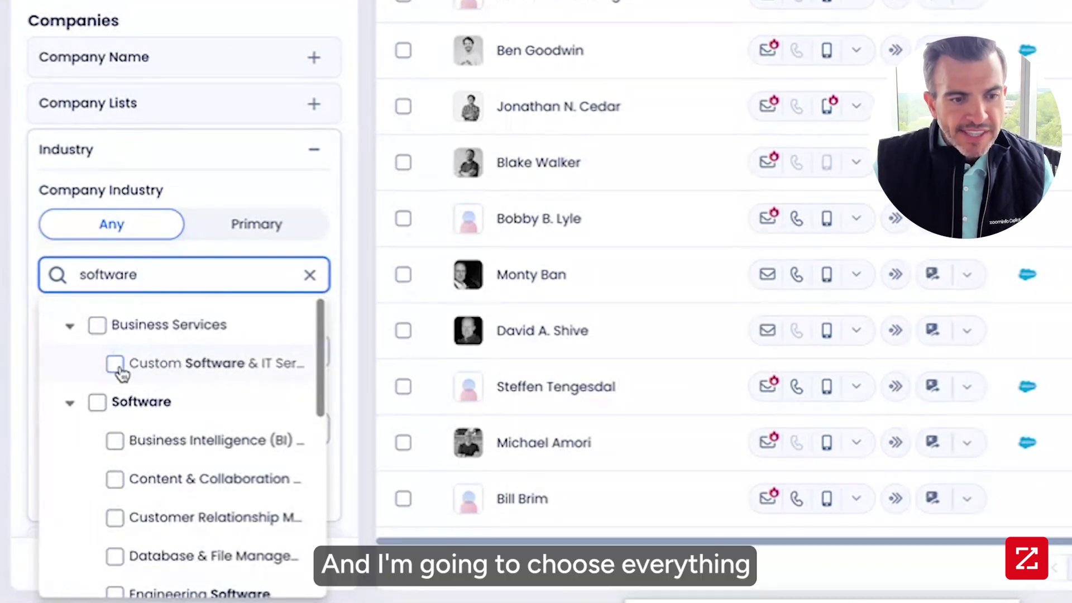
click(96, 404)
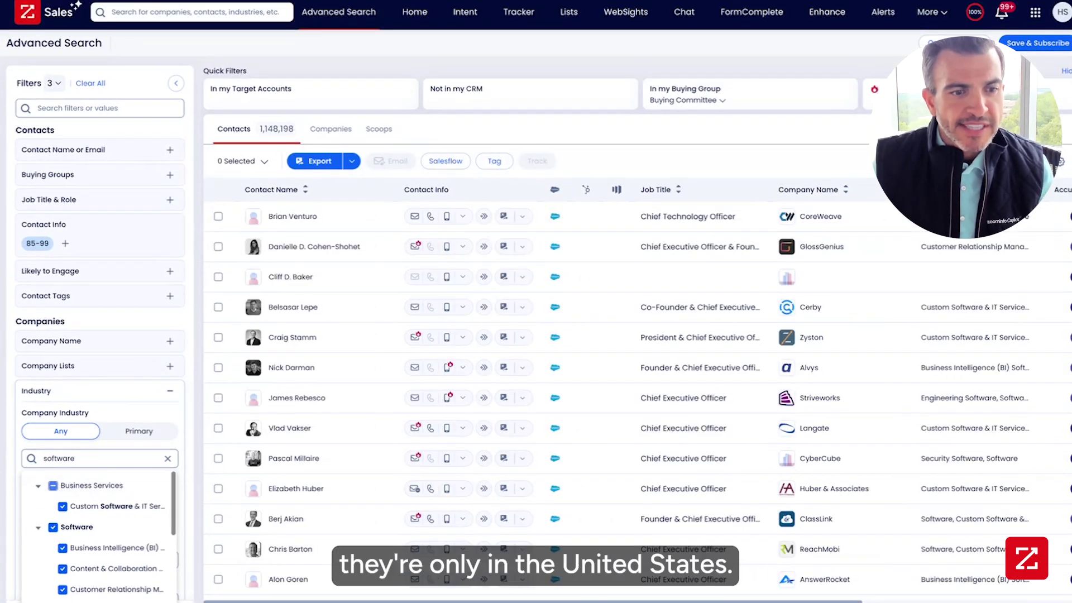
click(170, 391)
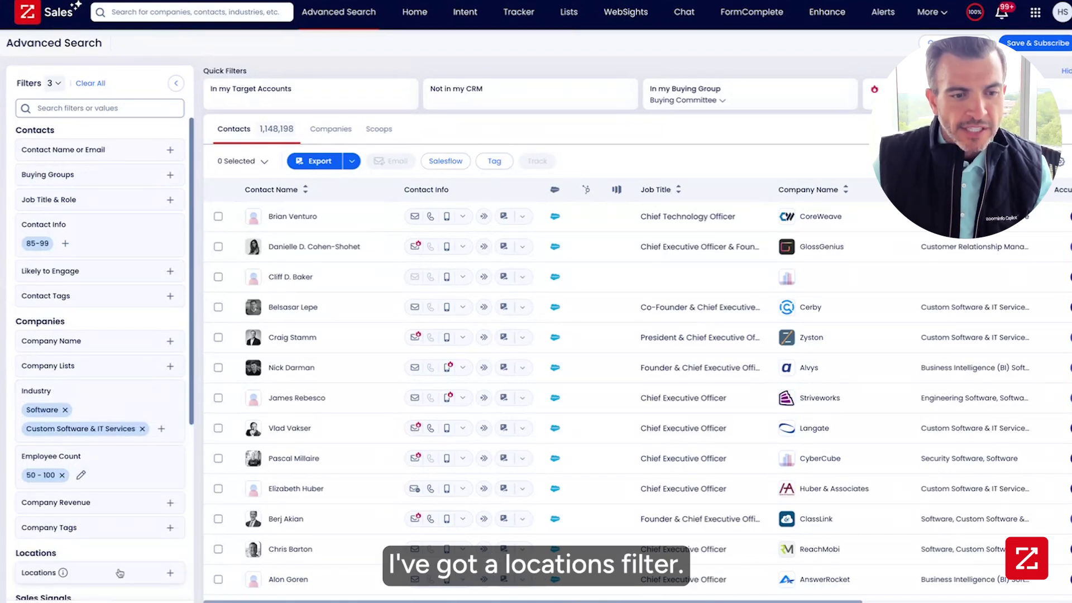
- Restrict the search location to US - States
click(138, 574)
scroll(138, 558, down, 2)
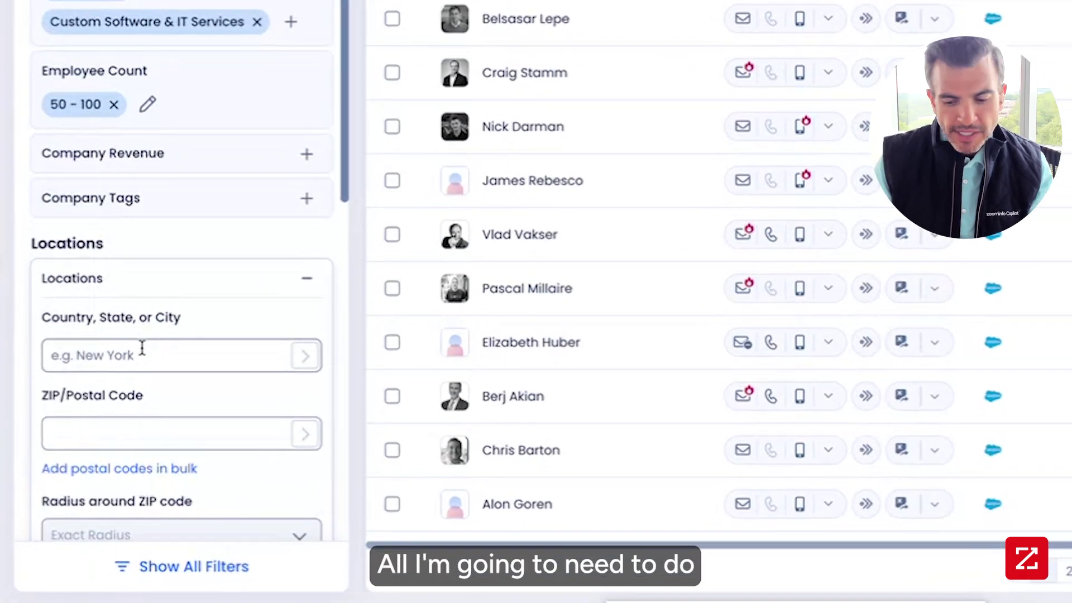
click(139, 346)
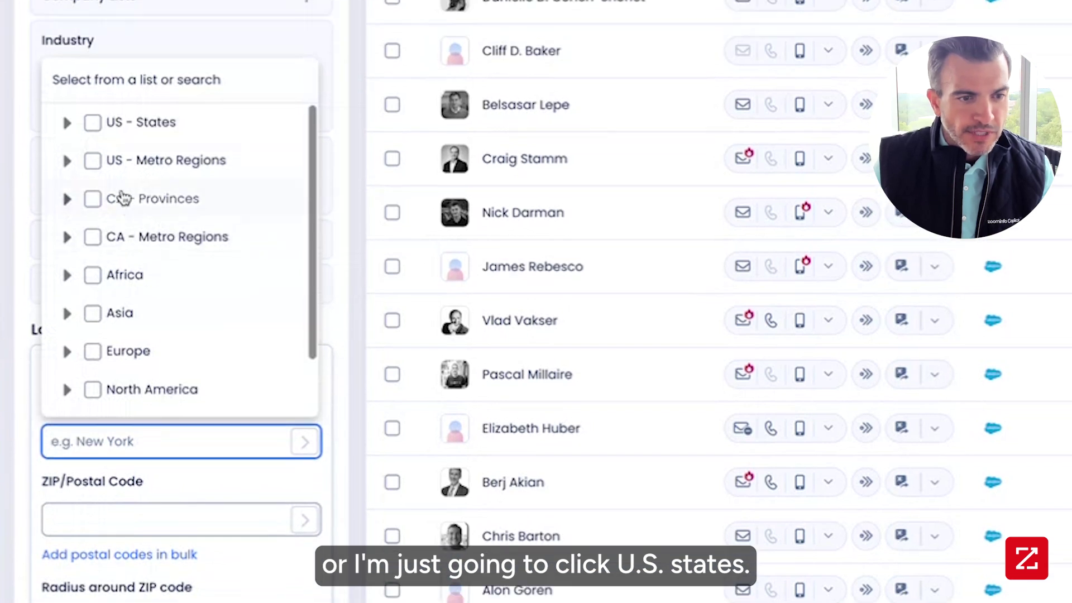
click(93, 123)
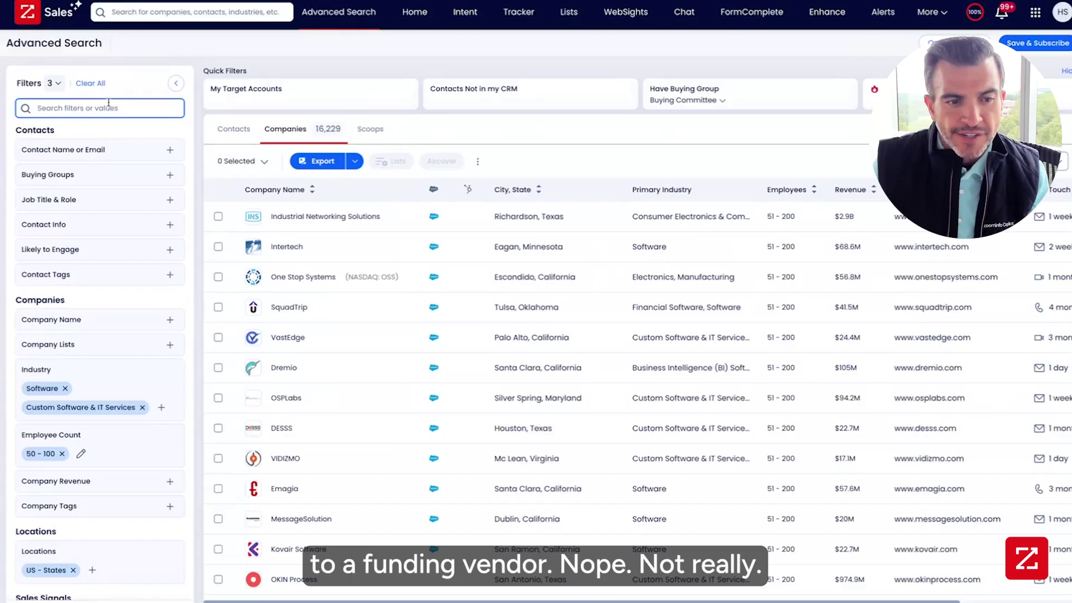
- Find the Total Funding Raised filter by searching for "funding" and set its minimum amount to 30000000
text(funding)
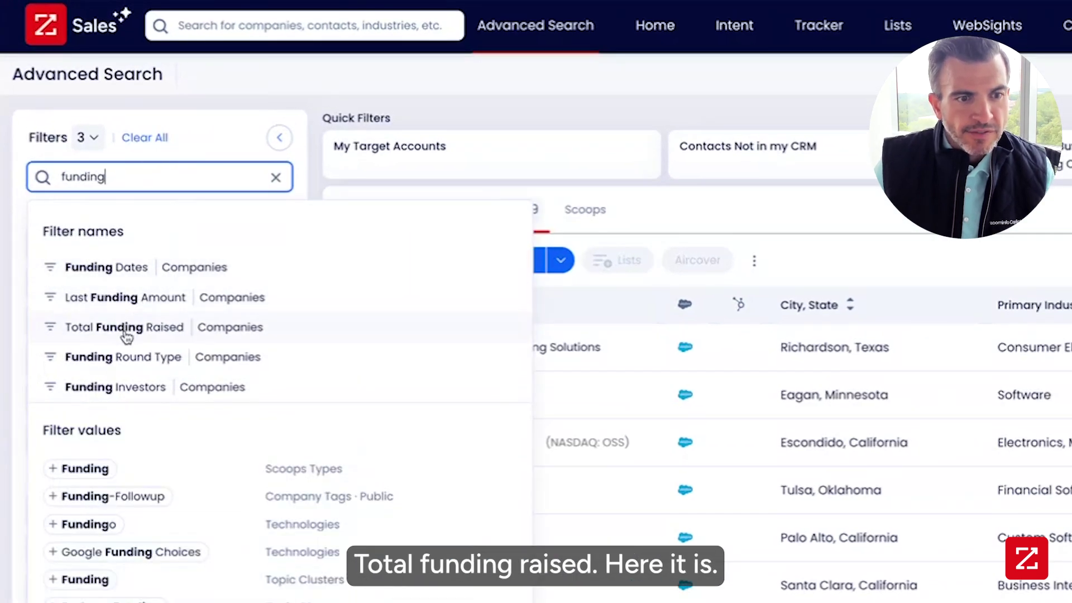
click(126, 335)
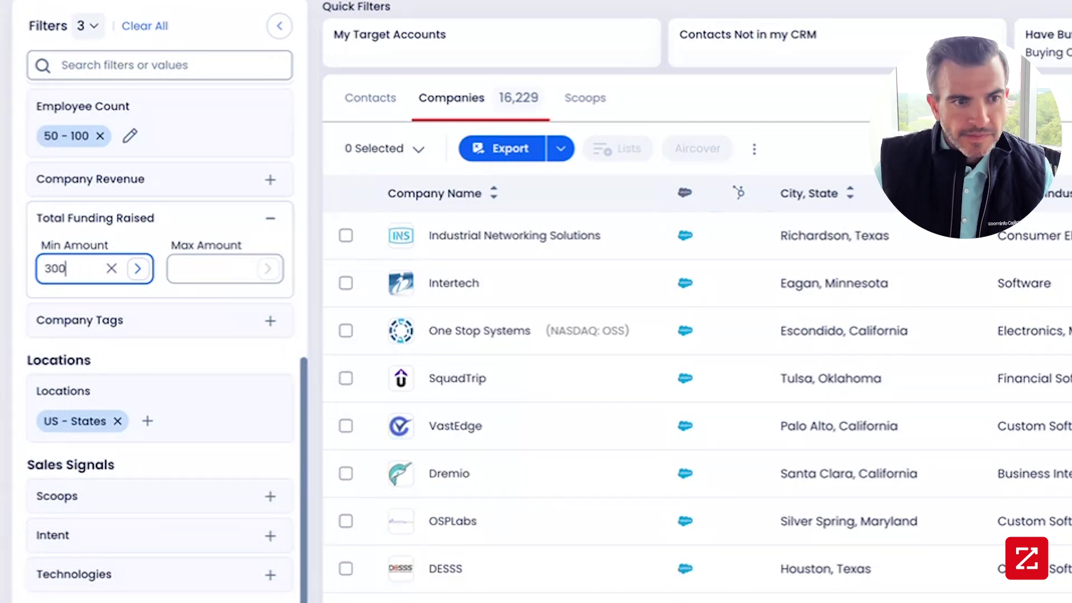
text(30000000)
key(Return)
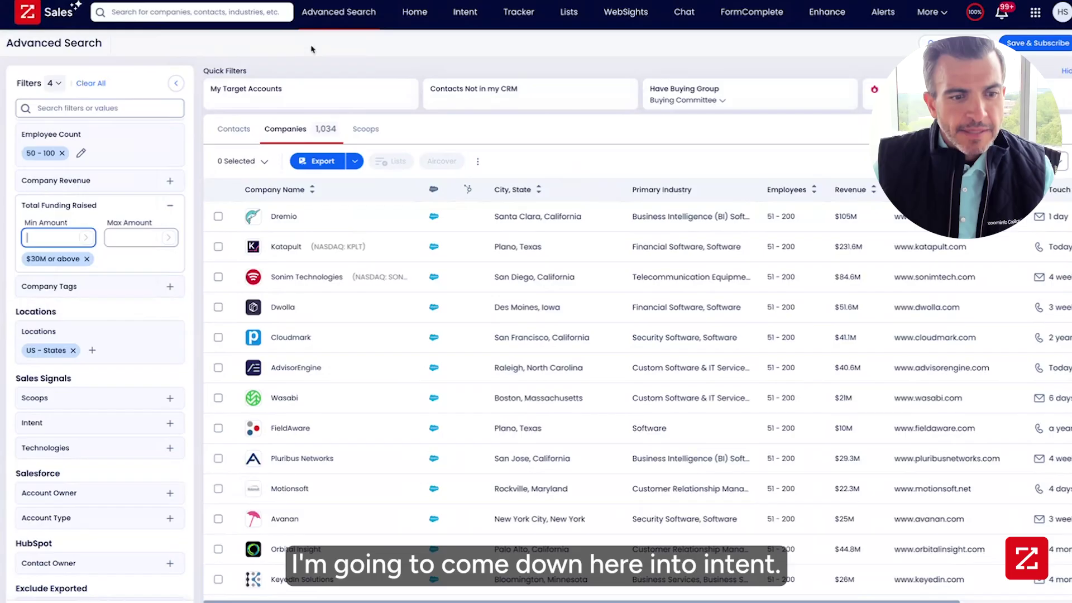
- Add the single intent topic Security Breaches from the Information Security category to the intent filter
scroll(119, 324, down, 1)
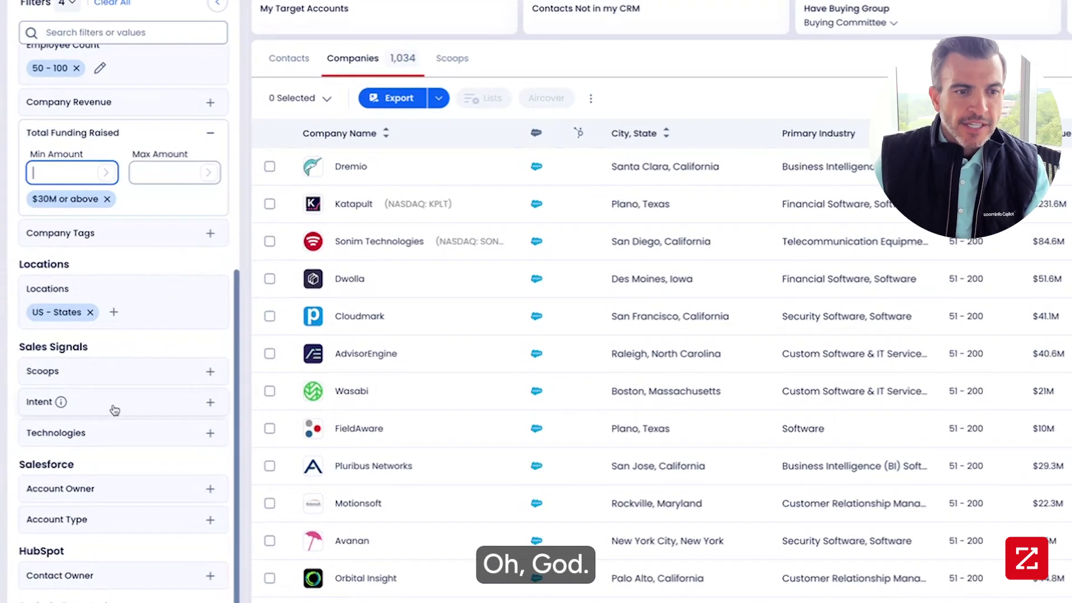
click(94, 411)
scroll(92, 412, down, 3)
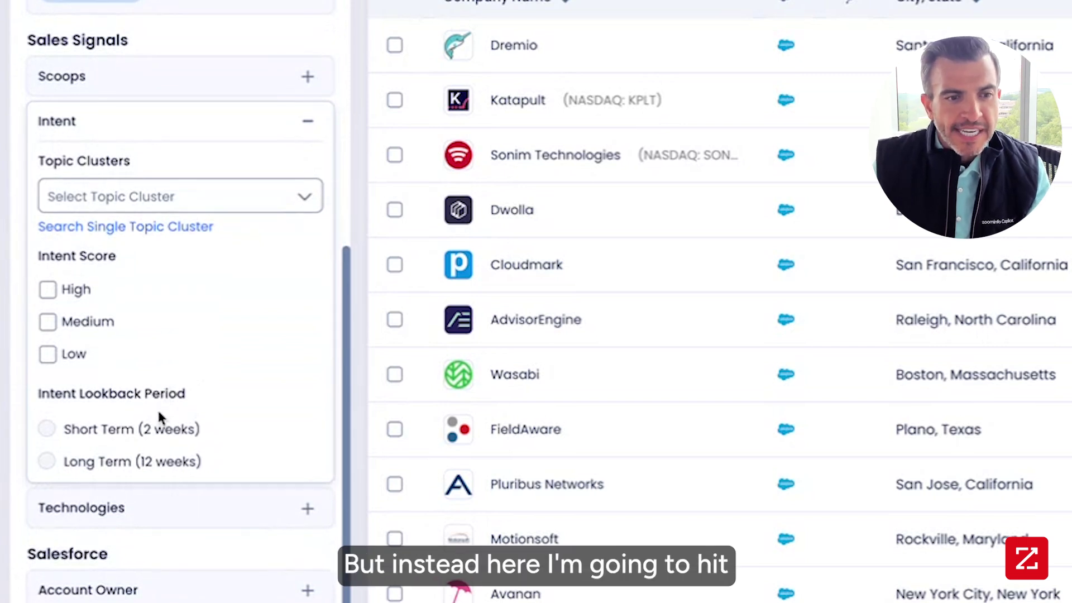
click(137, 228)
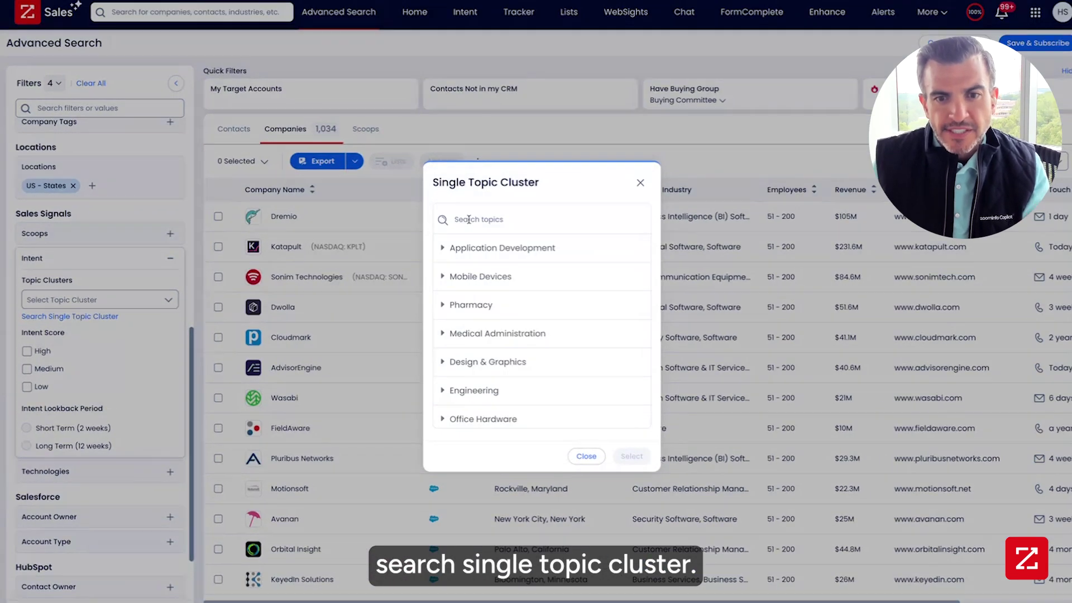
click(469, 219)
text(security breaches)
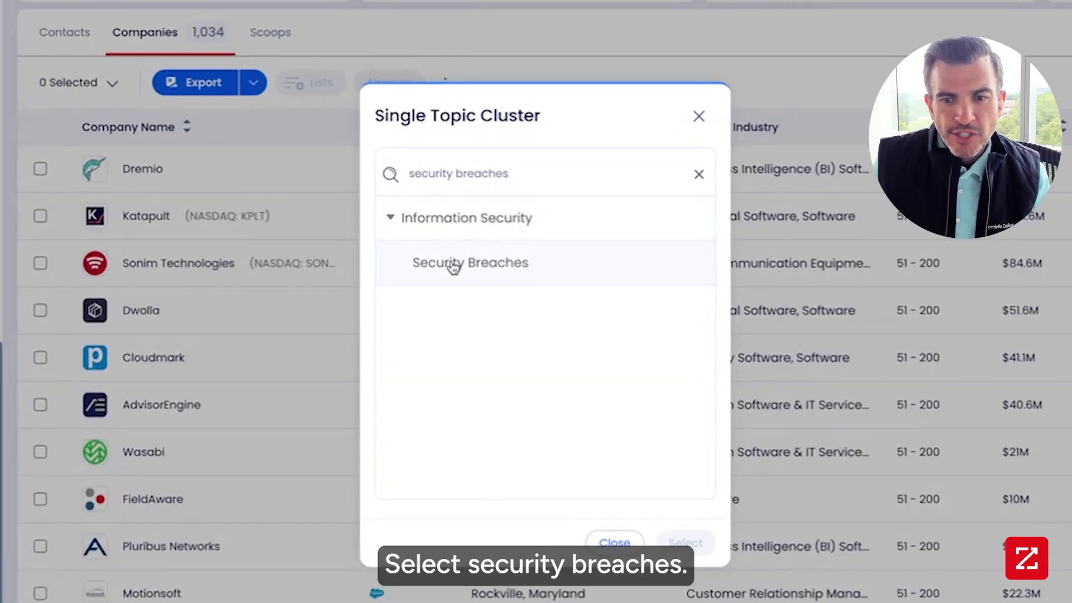
click(453, 266)
click(686, 543)
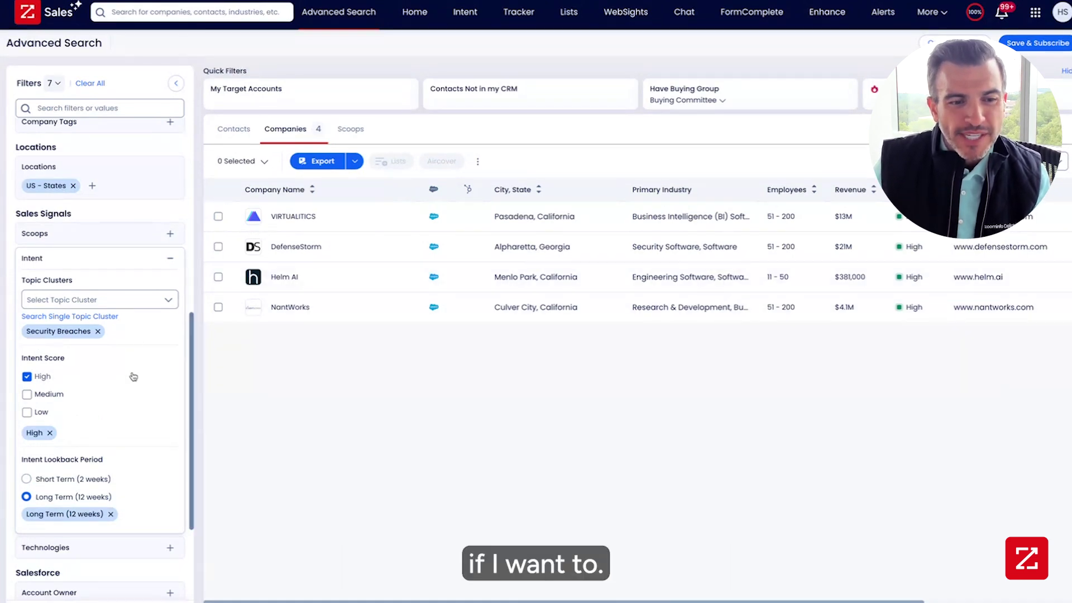
- Exclude the Customer account type in the Salesforce filters
scroll(133, 385, down, 2)
scroll(134, 385, down, 4)
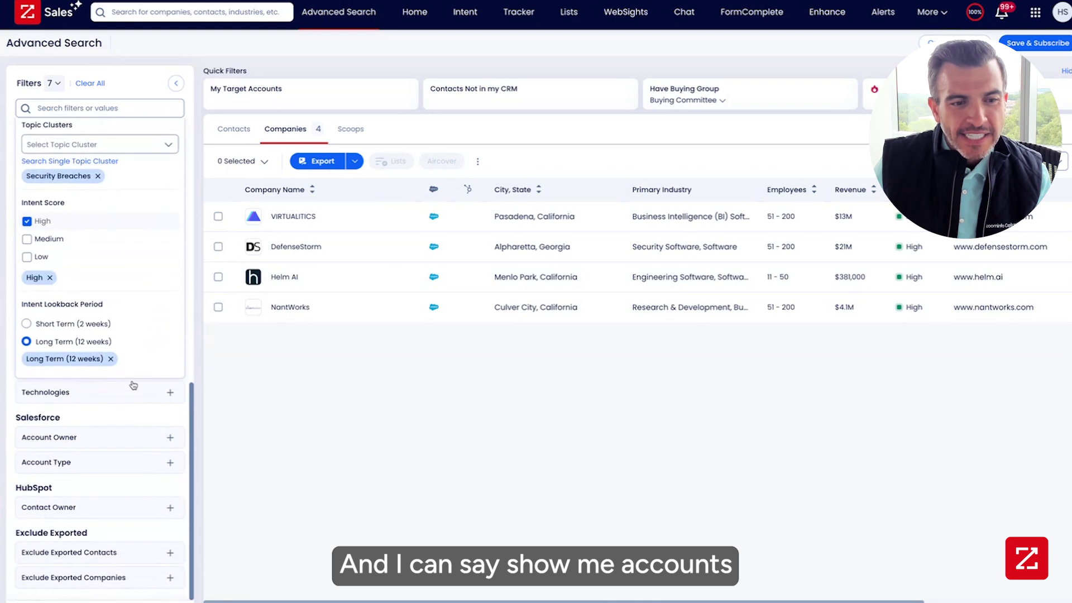
click(90, 469)
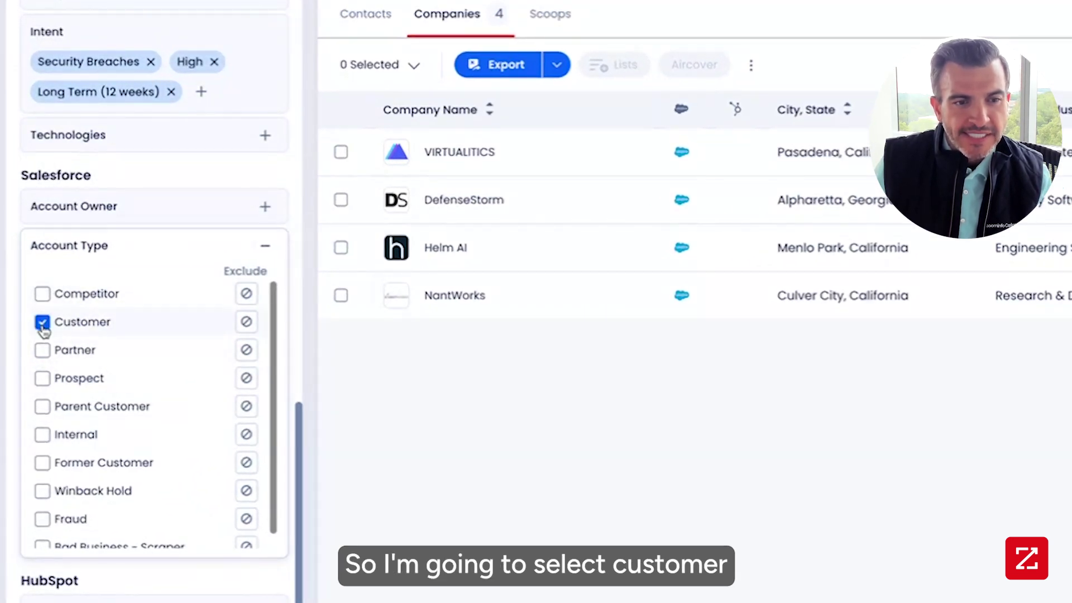
click(246, 294)
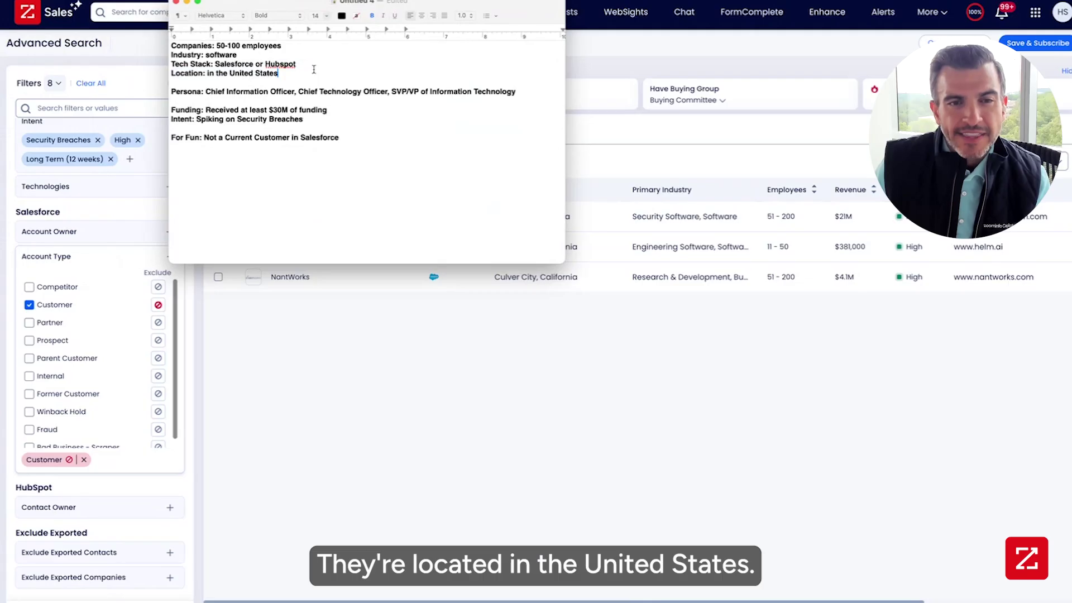
- Review the location, funding, intent and non-customer criteria in the target criteria notes
drag(263, 73, 229, 73)
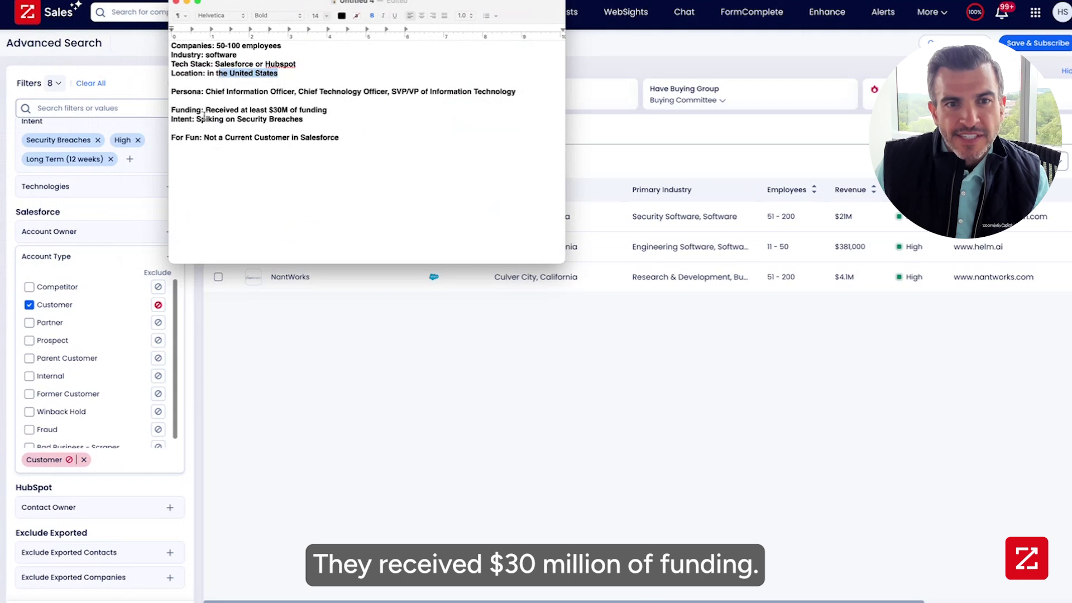
drag(202, 119, 288, 138)
click(359, 138)
click(346, 139)
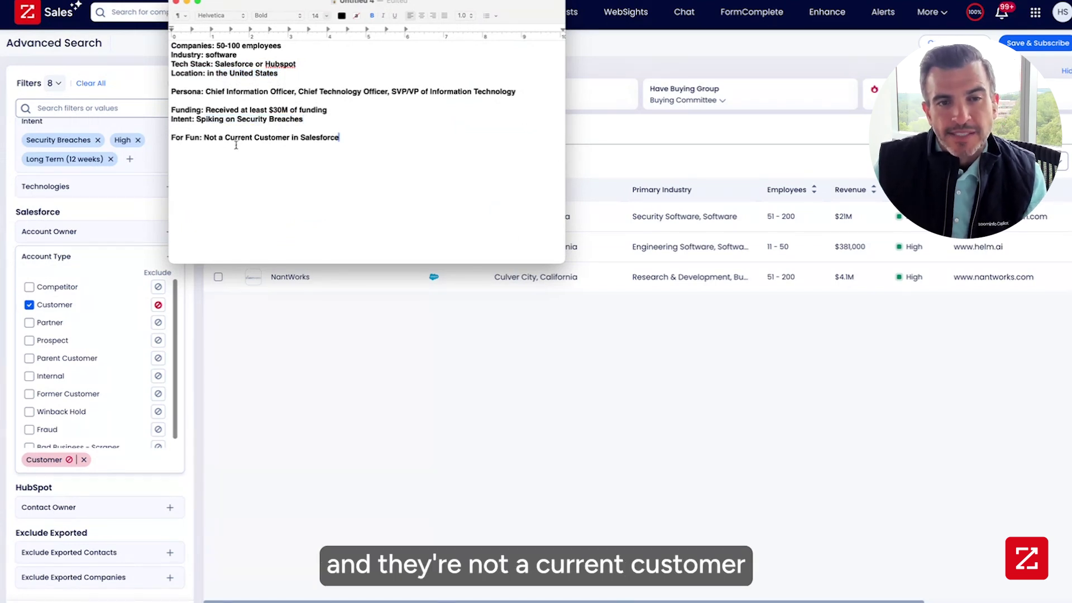
shift+click(220, 137)
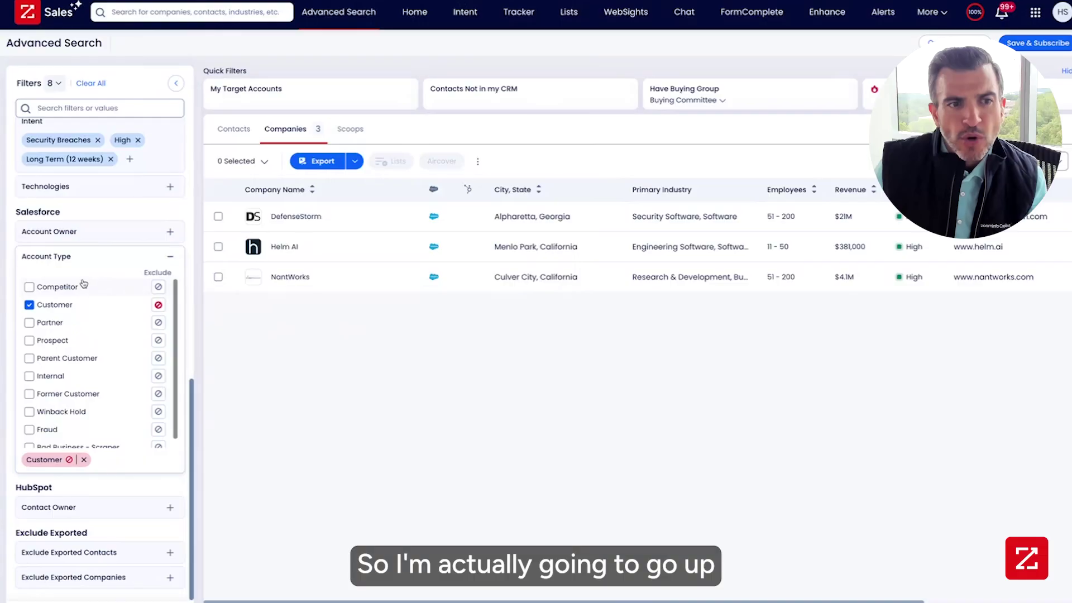
- Raise the Employee Count filter's maximum to 1000
scroll(84, 284, up, 8)
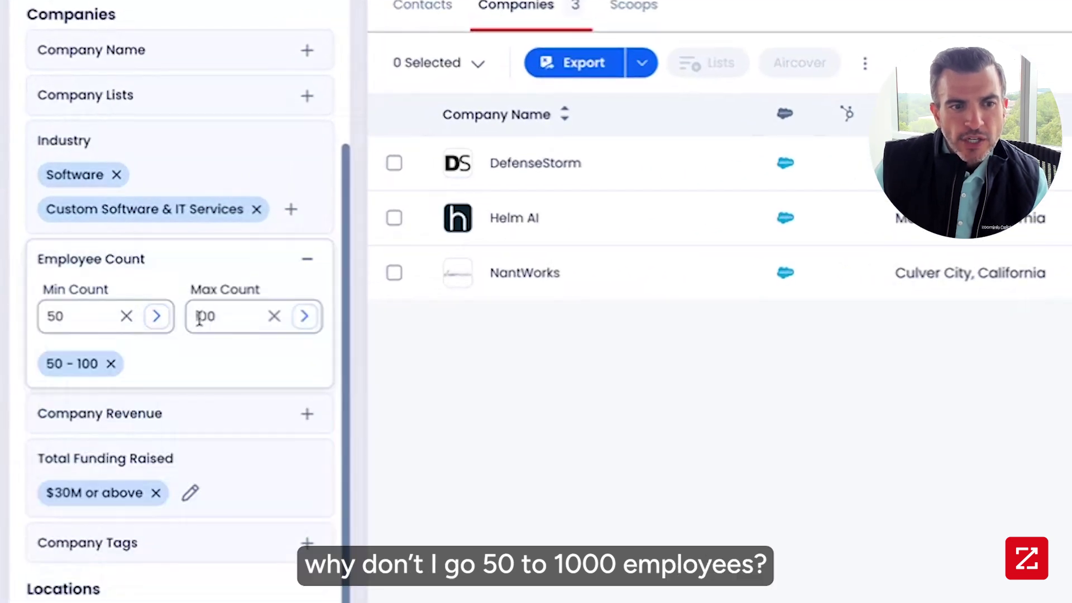
double_click(222, 316)
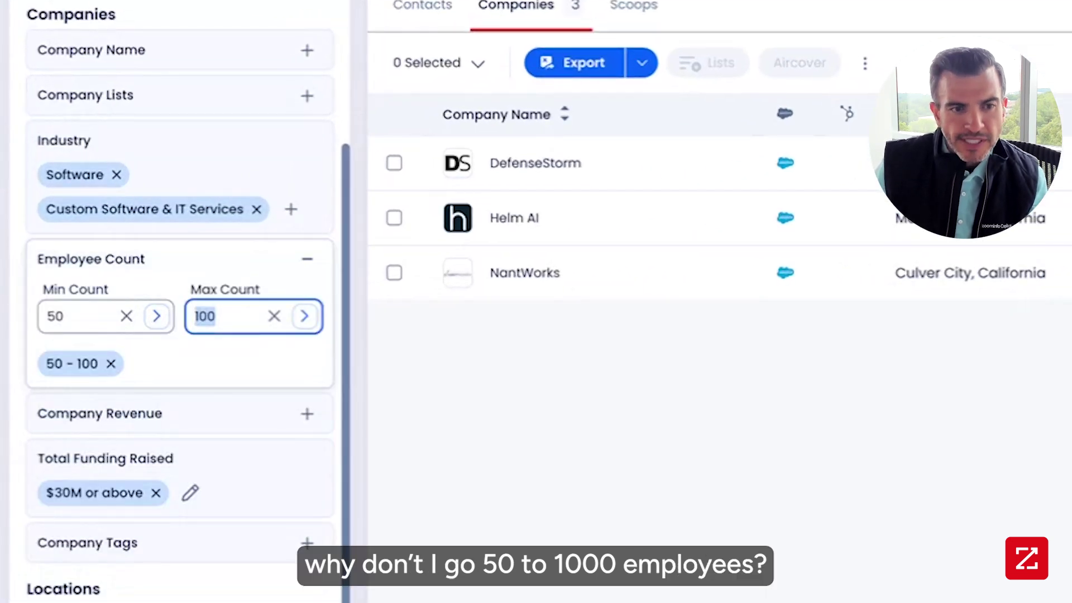
text(1000)
key(Return)
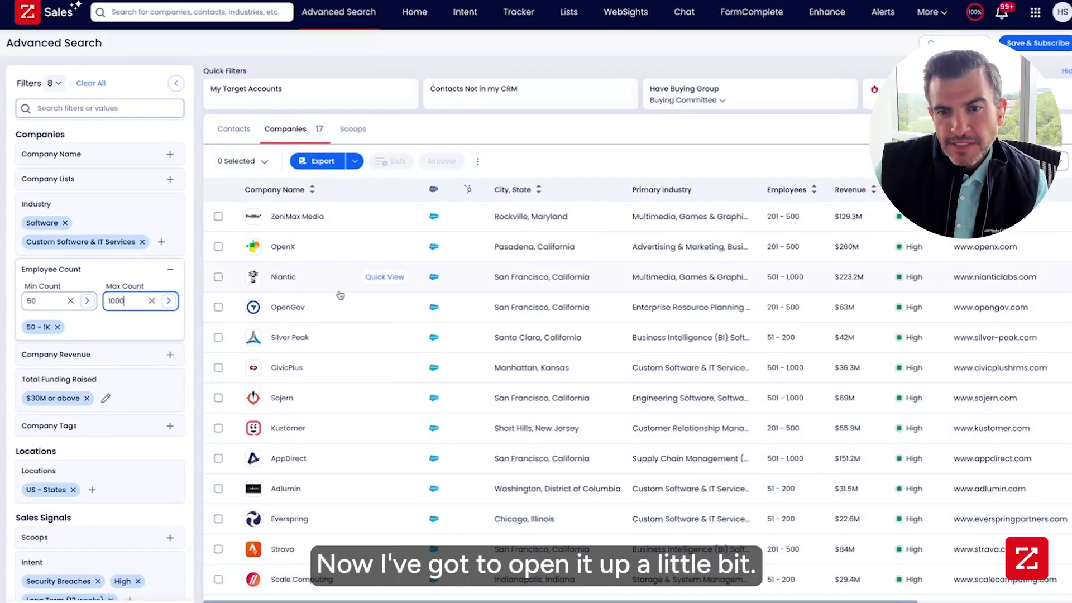
- Look through the matching companies and check the Persona line in the target criteria notes
scroll(498, 287, down, 3)
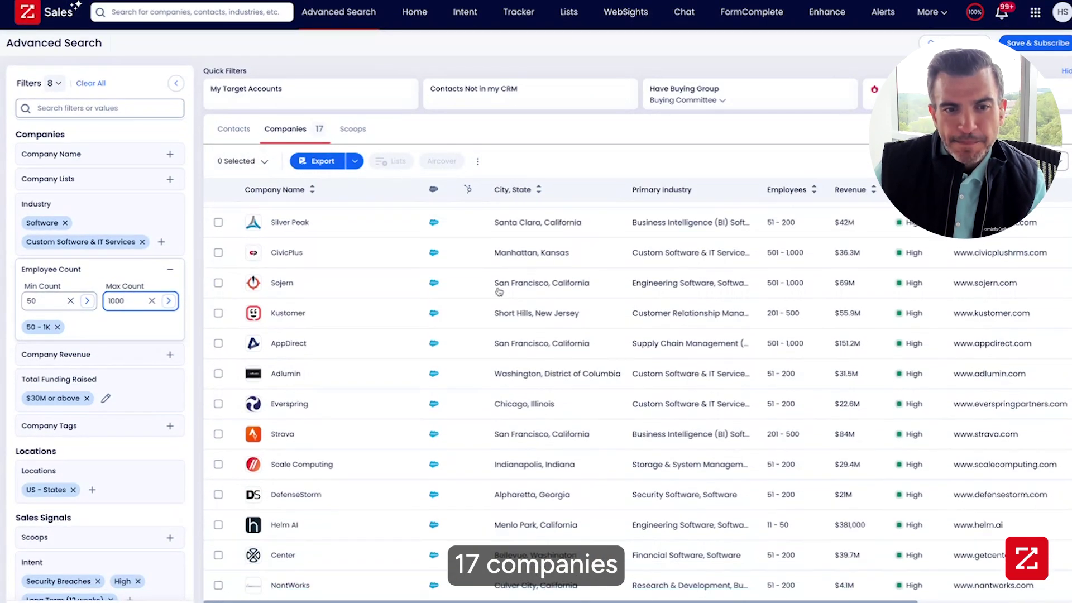
scroll(499, 288, up, 3)
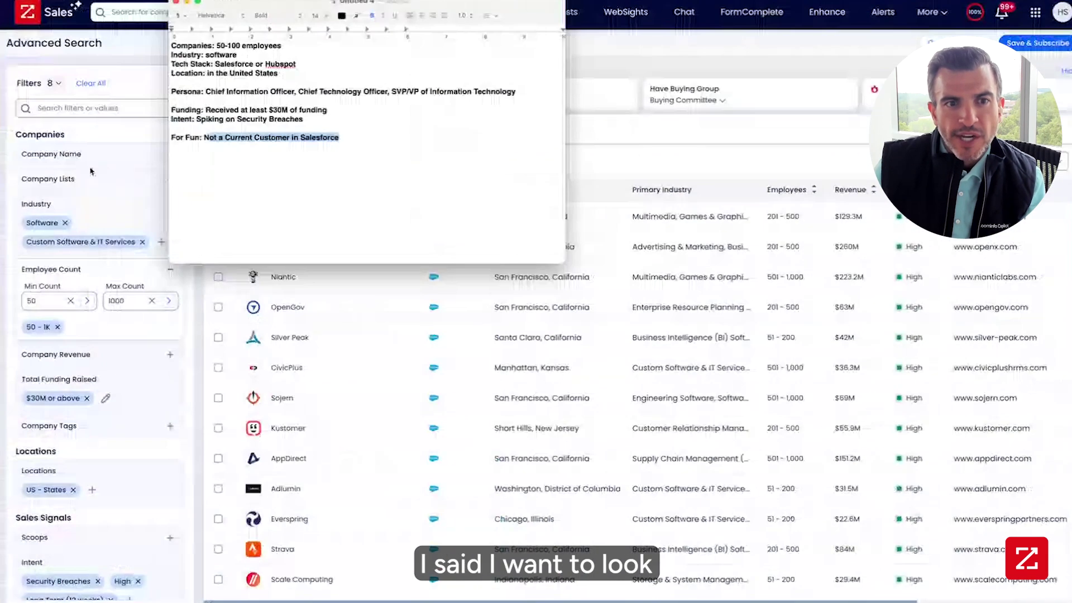
click(381, 131)
drag(211, 86, 494, 96)
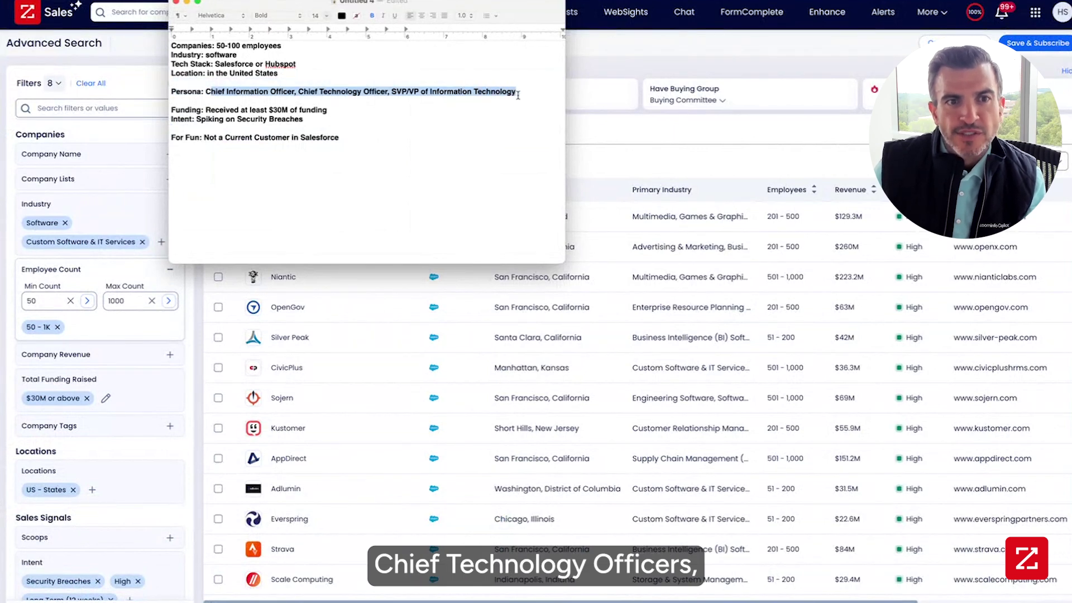
click(613, 125)
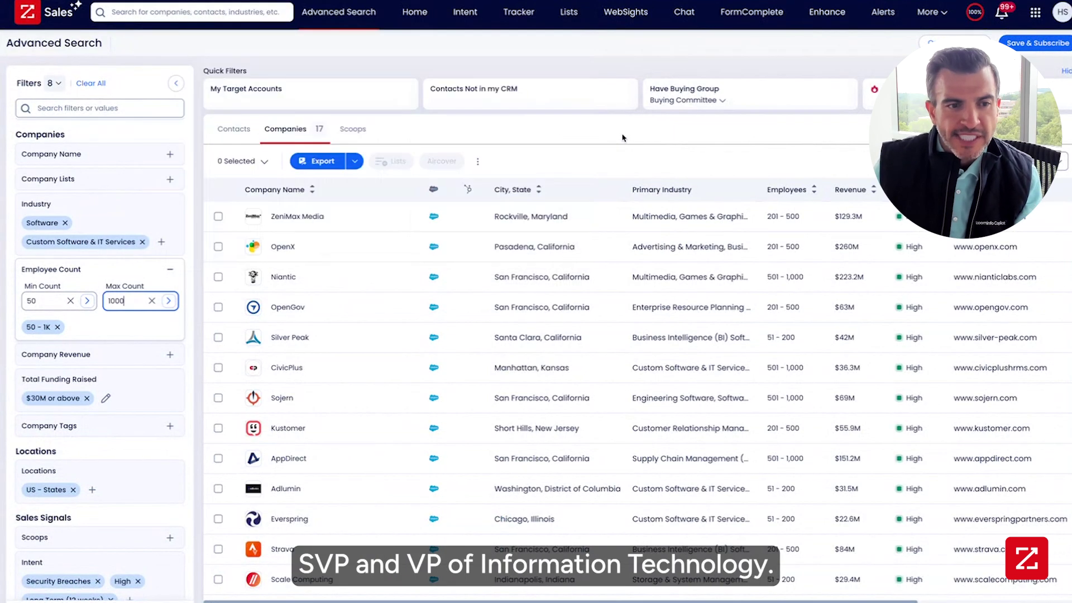
- Restrict the Job Title & Role filter to the VP-Level and C-Level management levels
scroll(112, 321, up, 3)
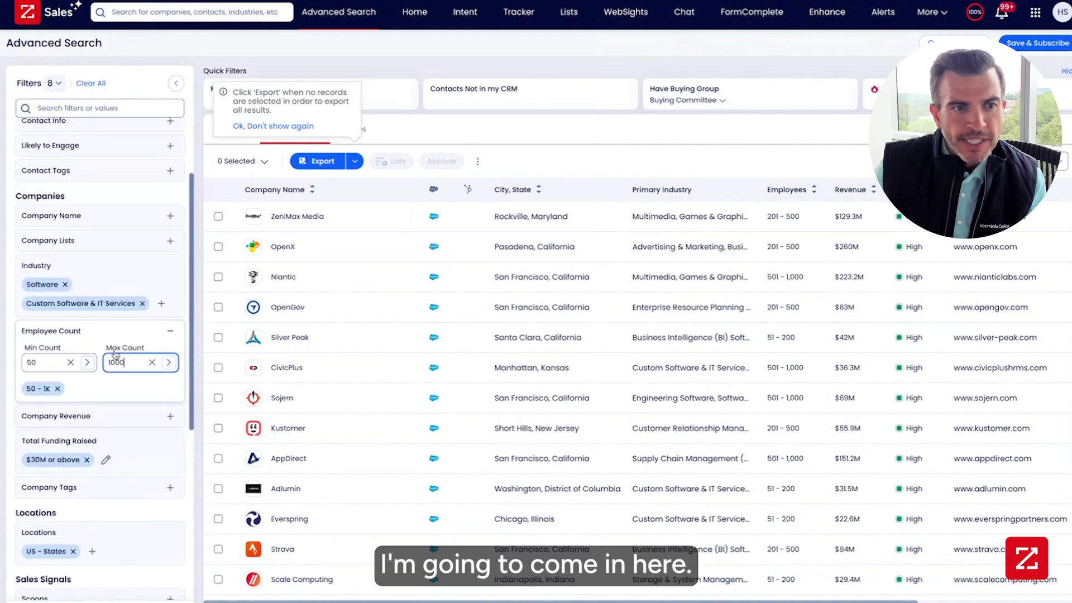
click(96, 208)
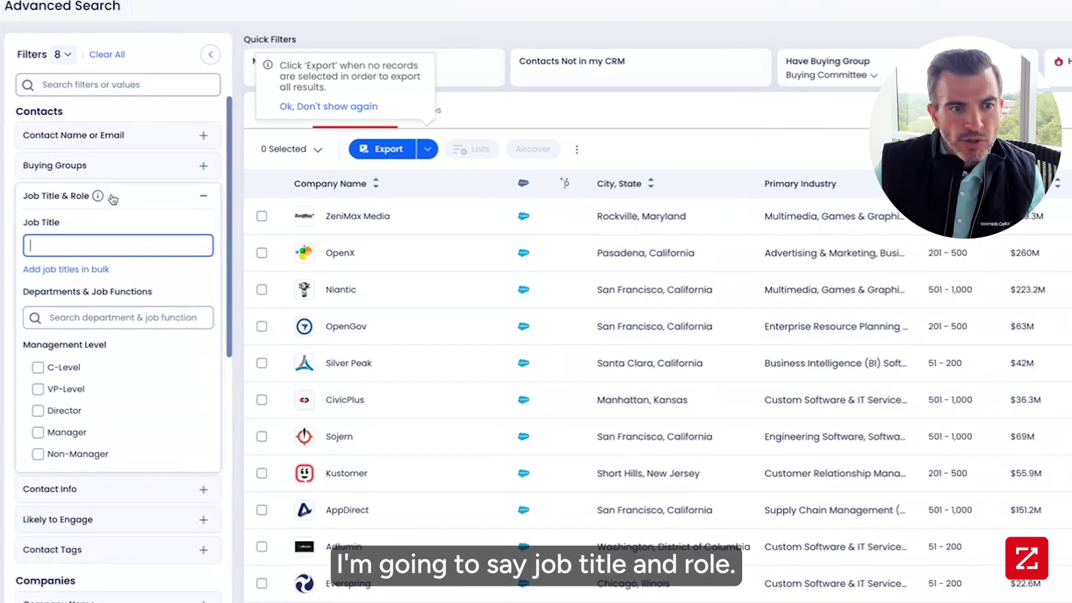
click(87, 479)
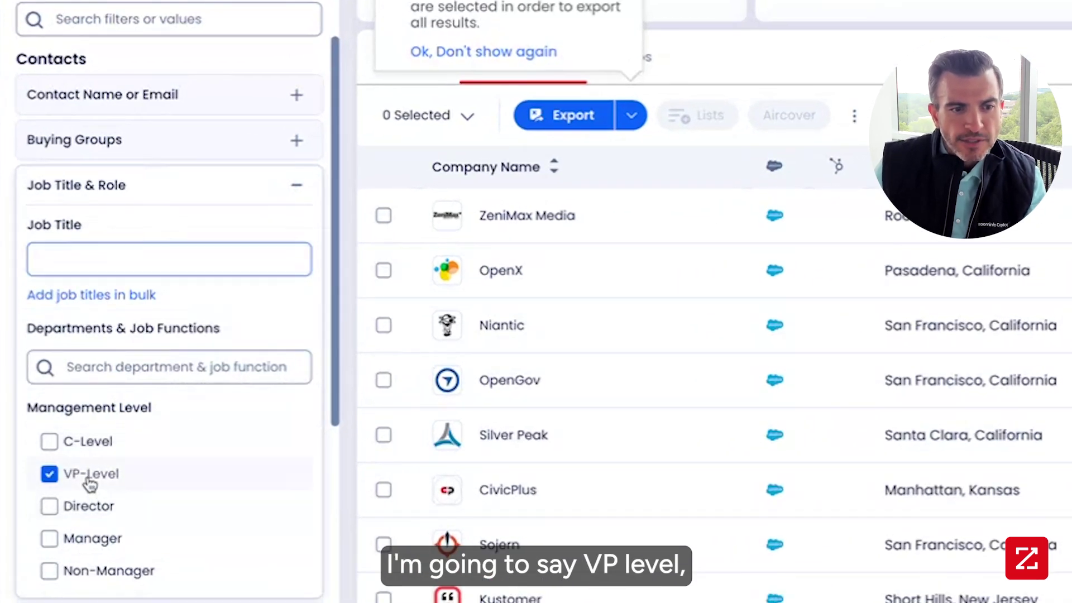
click(87, 444)
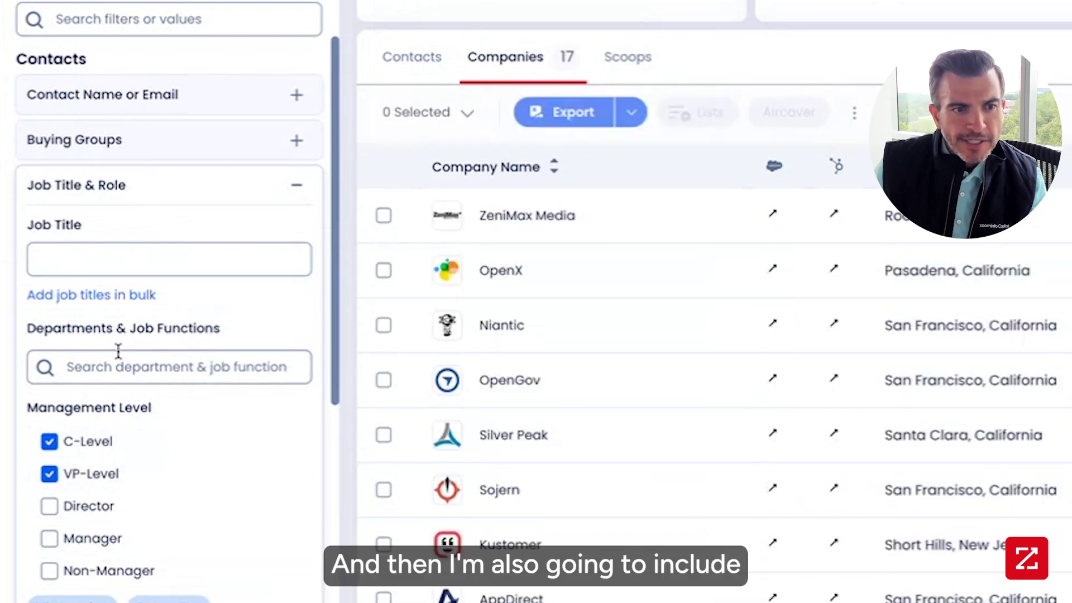
- Add the Information Technology and Engineering & Technical departments to the Job Title & Role filter
click(116, 365)
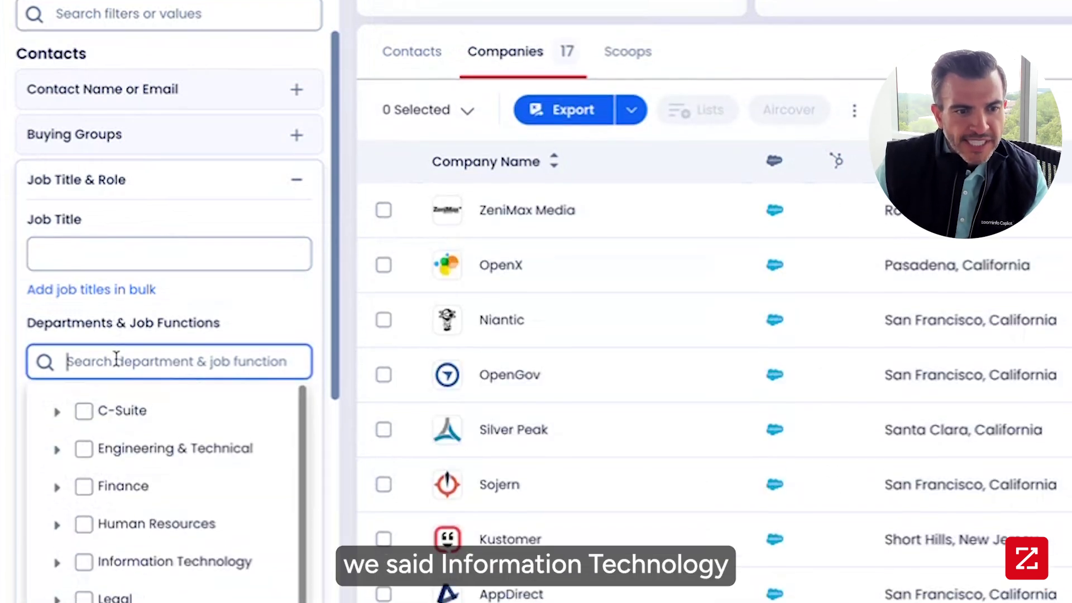
click(84, 567)
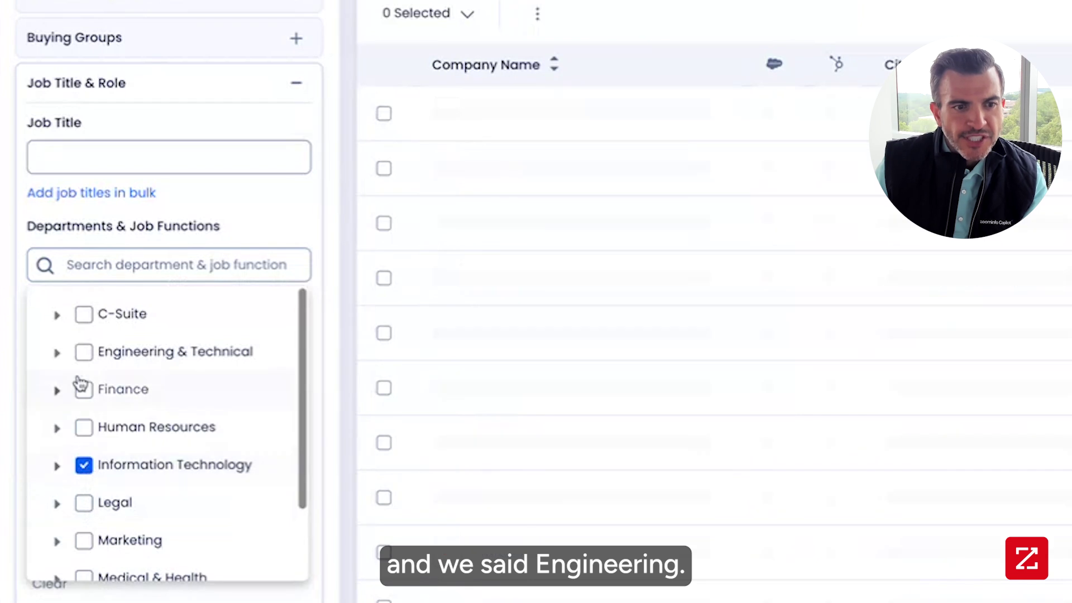
click(84, 353)
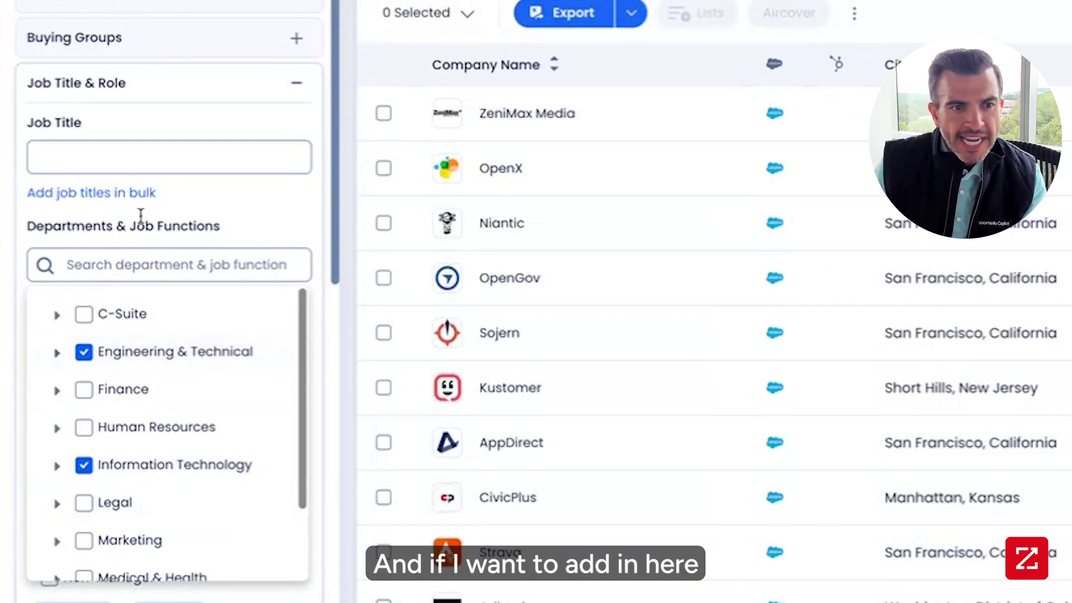
- Search job titles for "chief technology" and add Chief Technology Officer to the filter
click(155, 150)
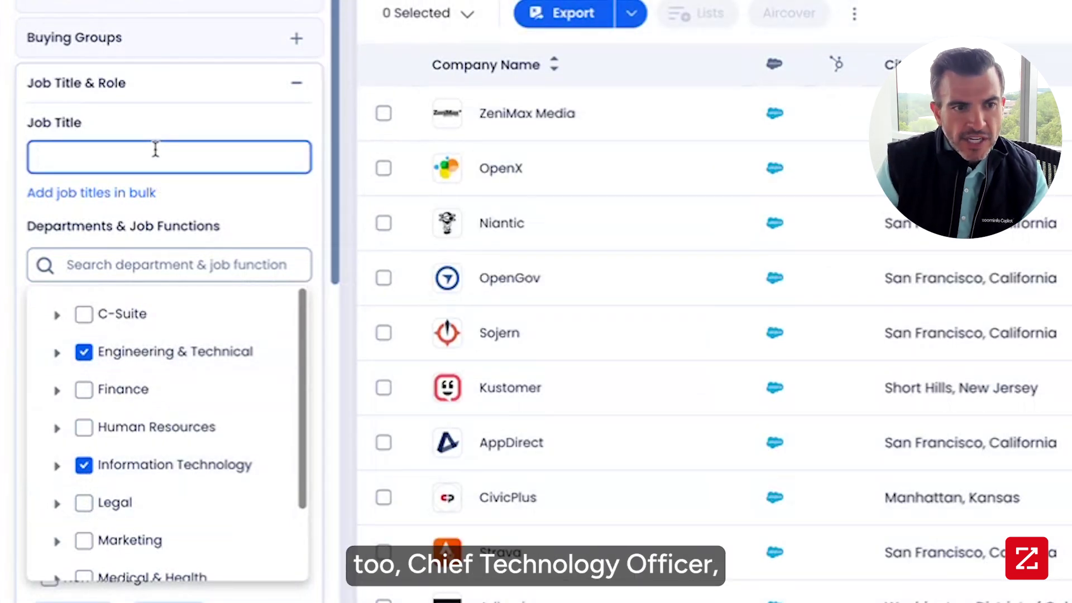
text(chief technol)
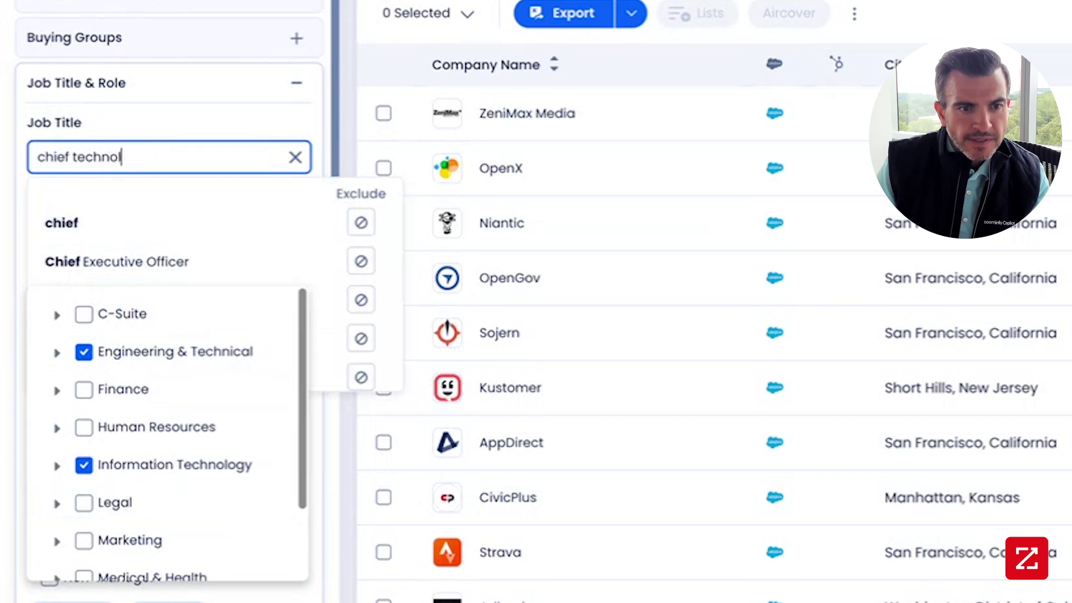
text(ogy)
click(210, 265)
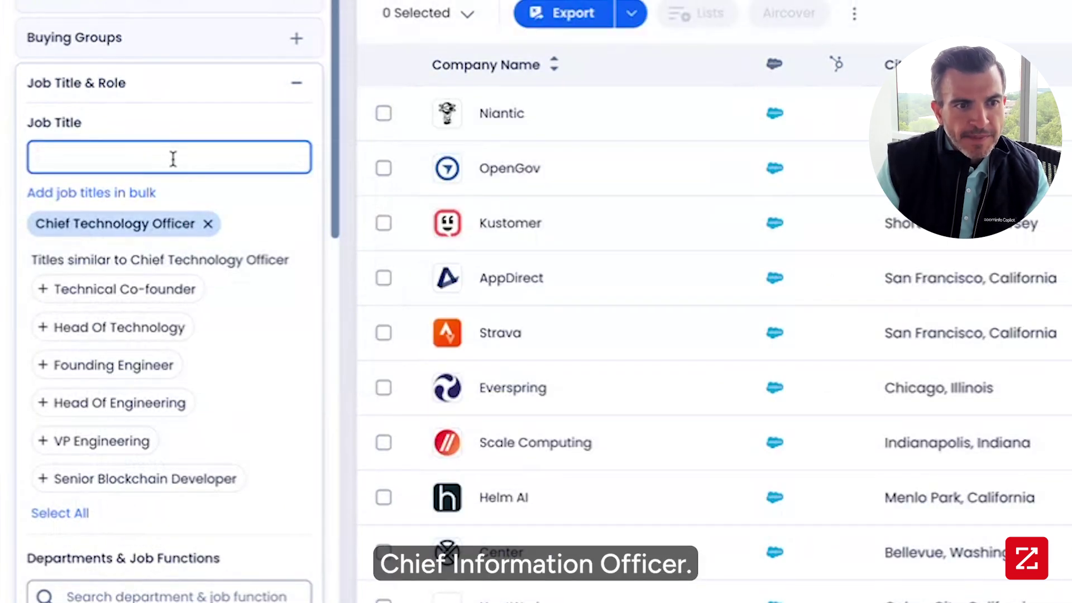
- Add the job titles "chief information officer" and the suggested Vice President Information Technology
text(chei)
key(BackSpace)
key(BackSpace)
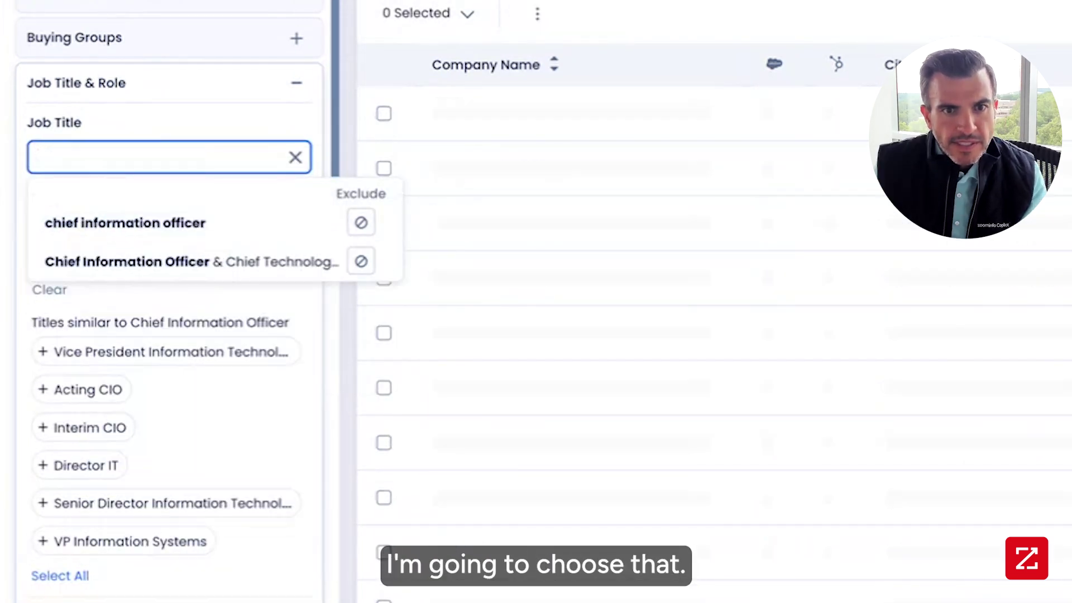
click(106, 350)
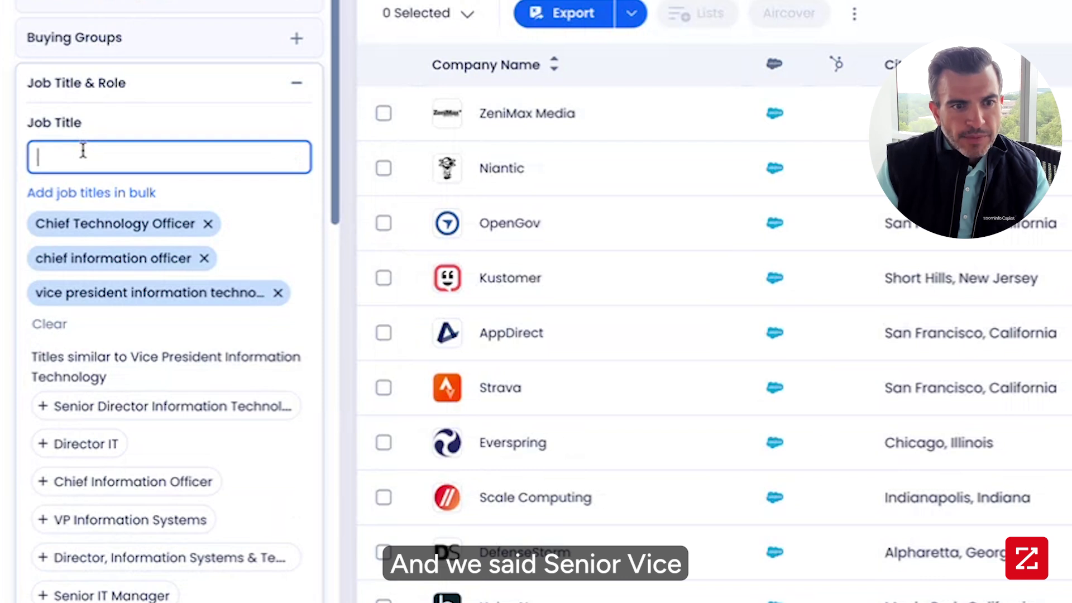
- Add "senior vice president information technology" as a further job title
text(senior vi)
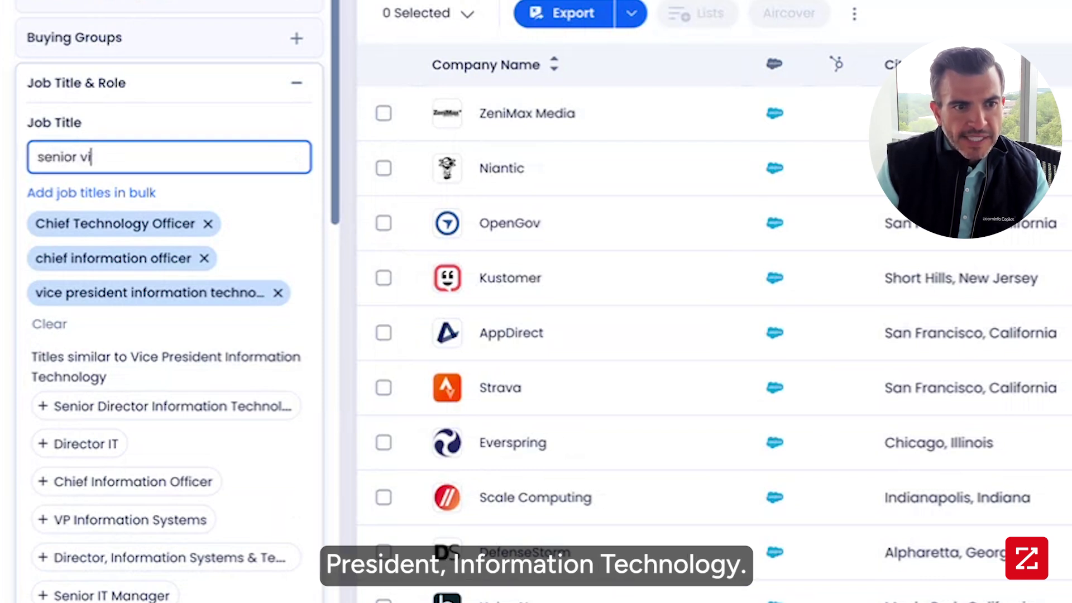
text(ce president information )
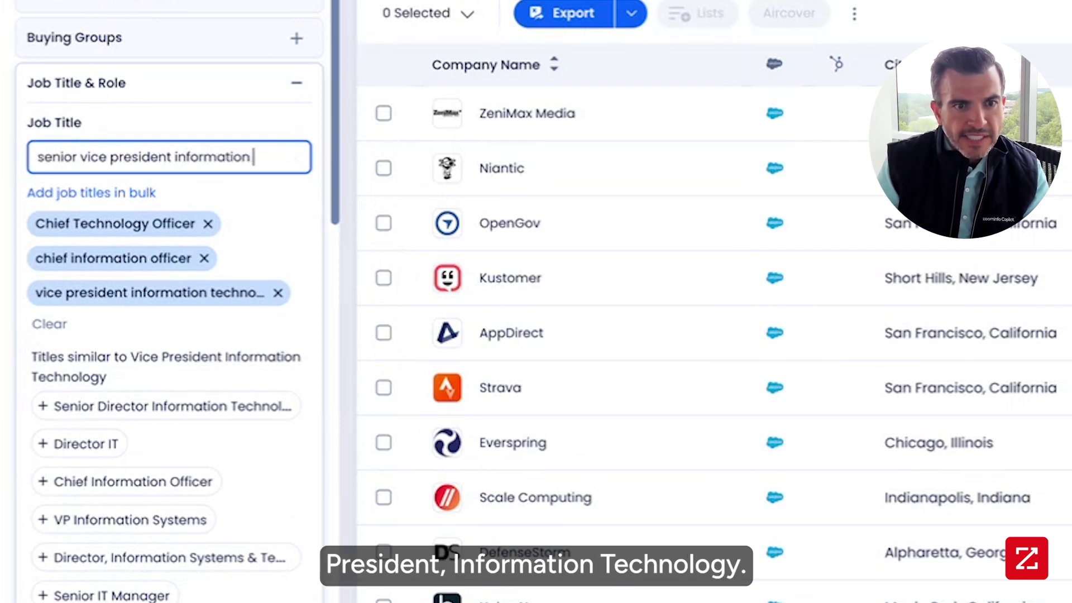
text(technology)
key(Return)
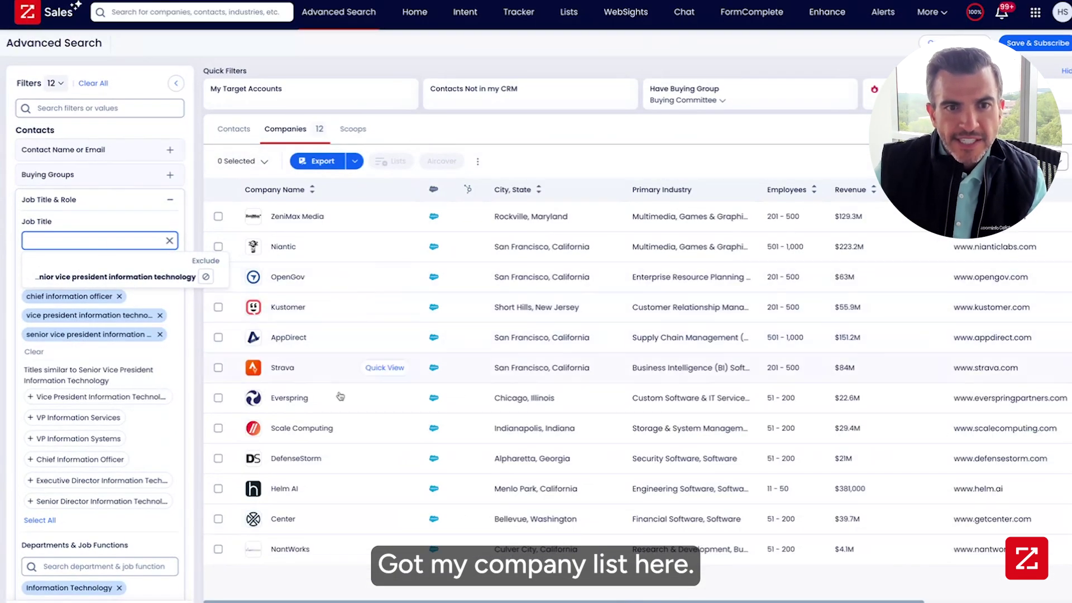
- Switch the results to Contacts and select all contacts on the page
mouse_move(212, 165)
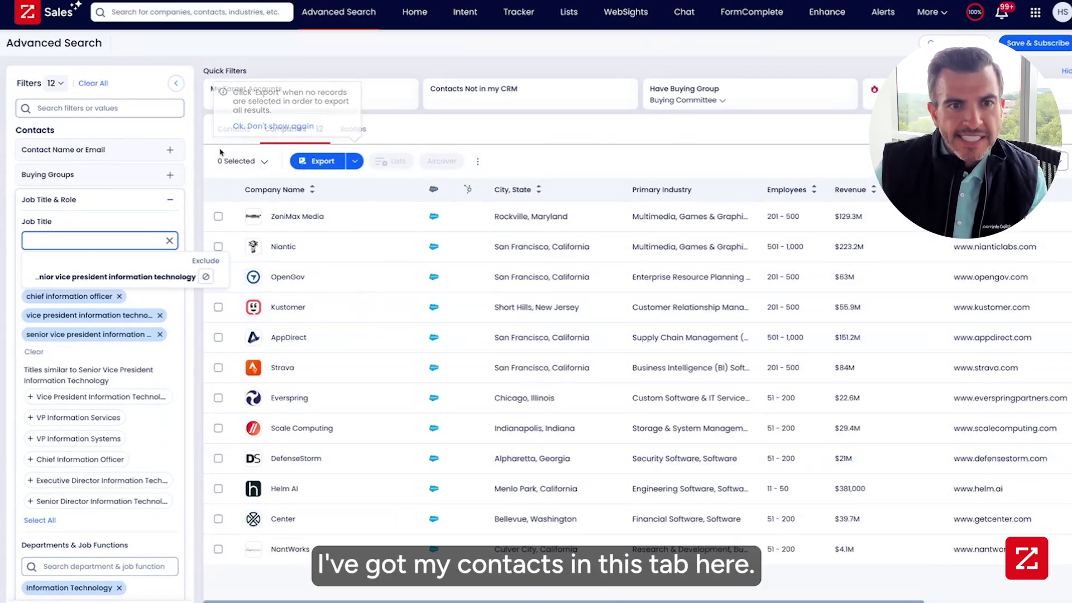
click(230, 131)
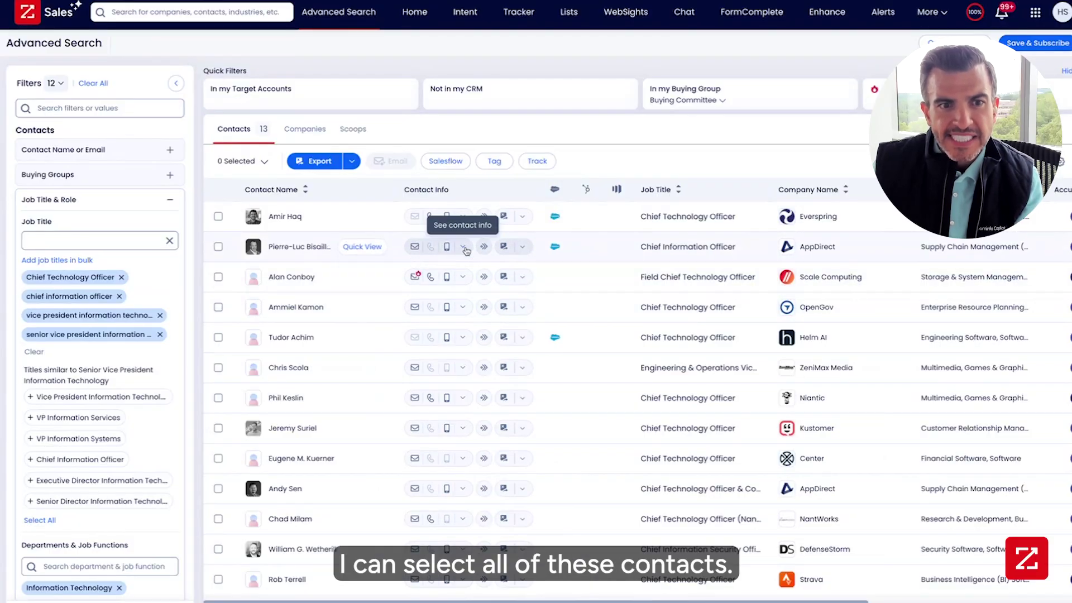
click(253, 162)
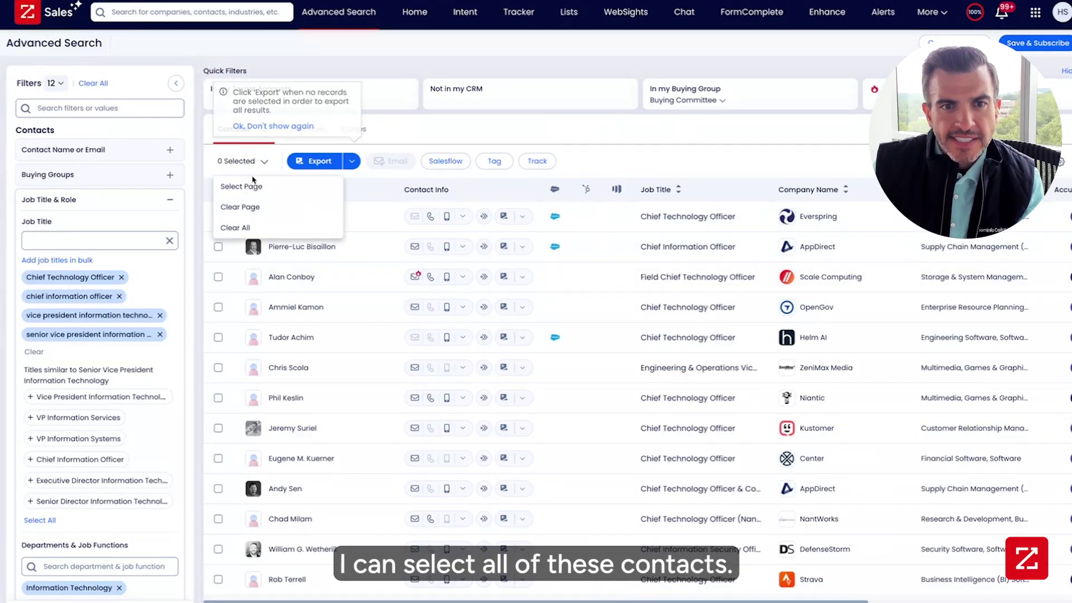
click(253, 186)
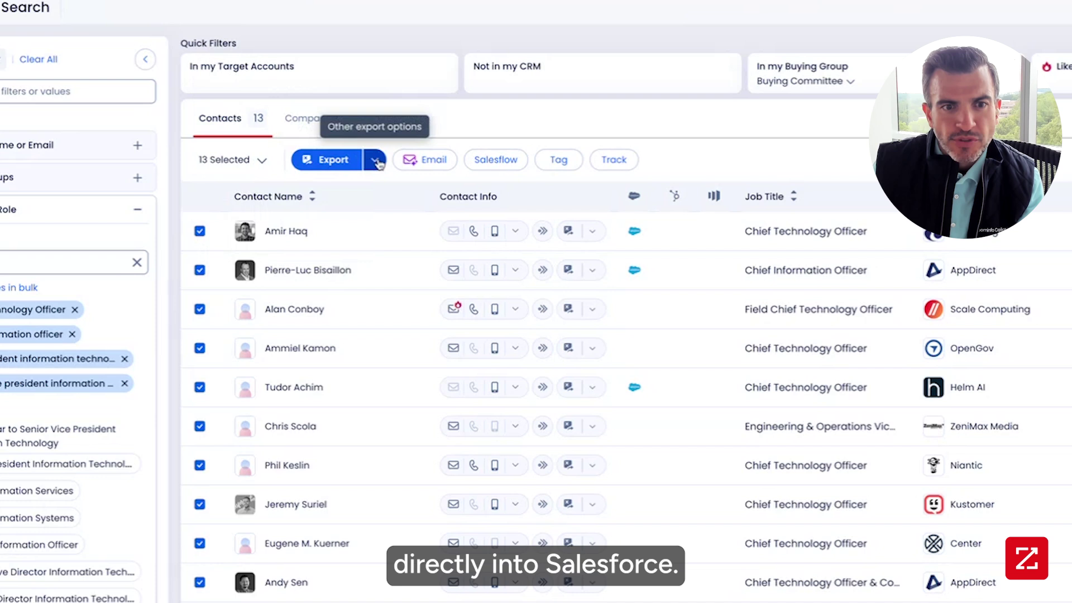
- Show the export destinations for the selected contacts and examine the Salesforce and Dynamics options
click(354, 161)
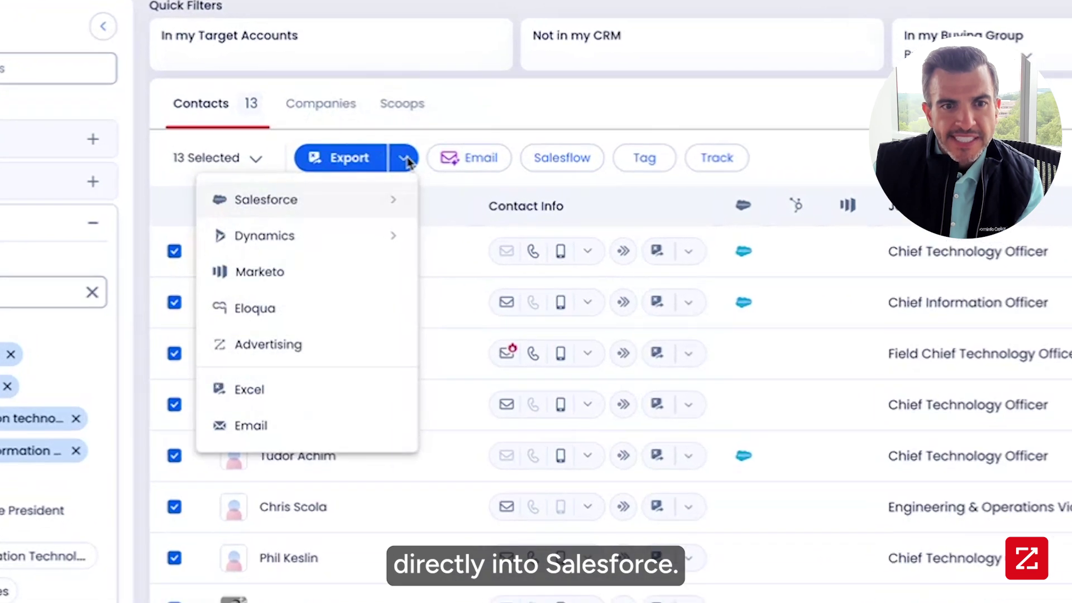
mouse_move(283, 195)
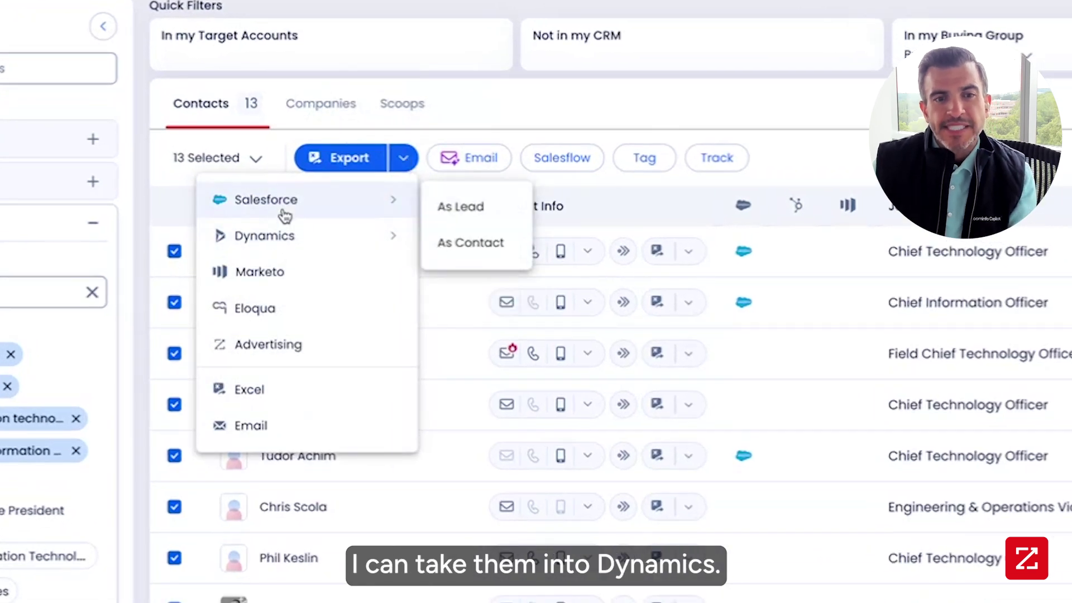
mouse_move(285, 235)
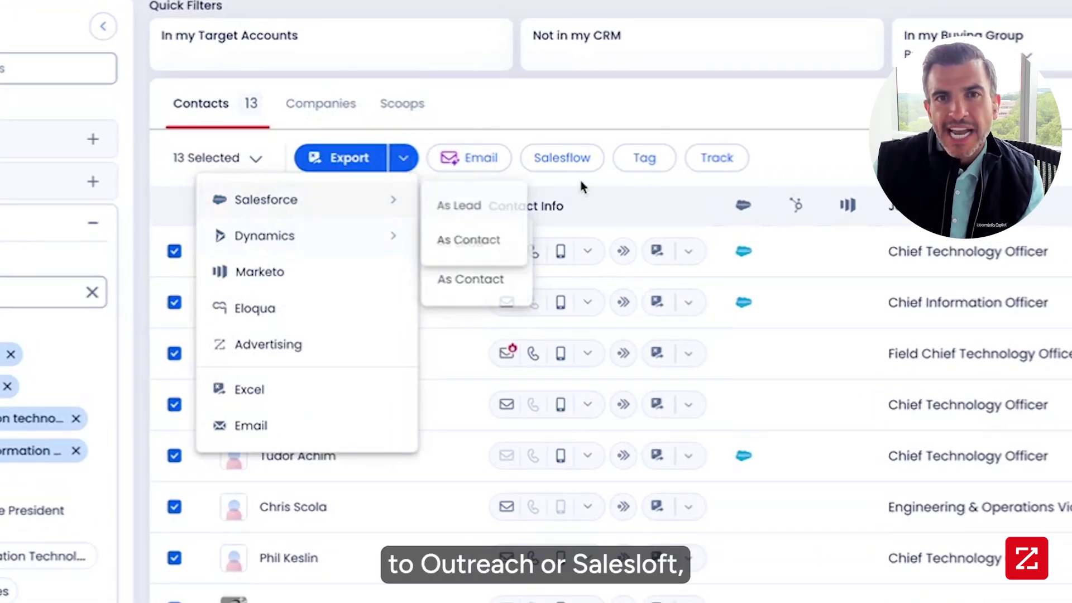
- Compose an AI email to the selected contacts and add the additional context "we met at the dreamforce conference in 2023"
click(461, 173)
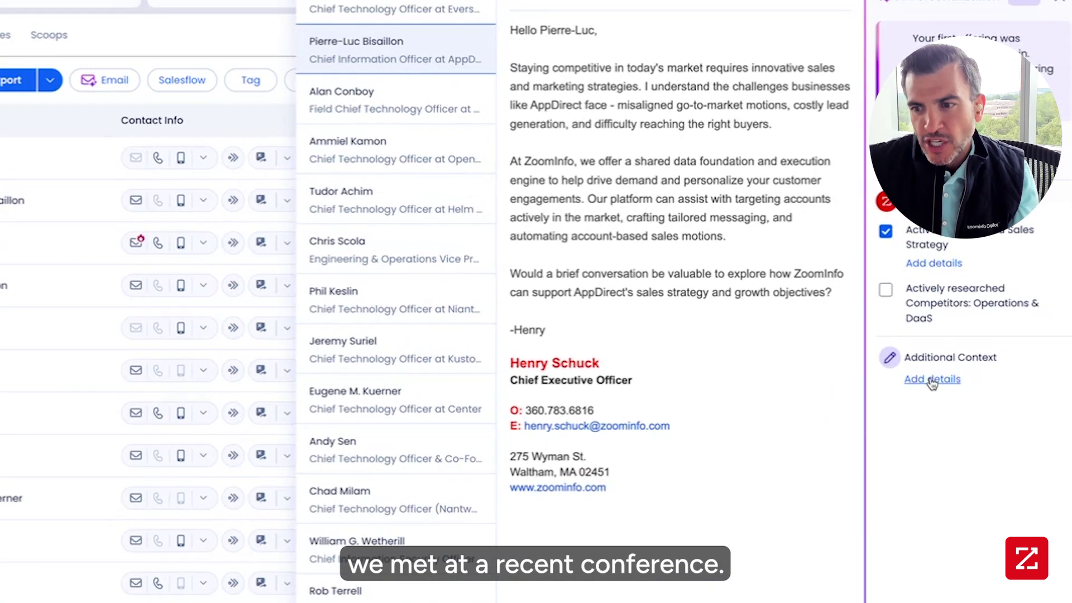
click(981, 374)
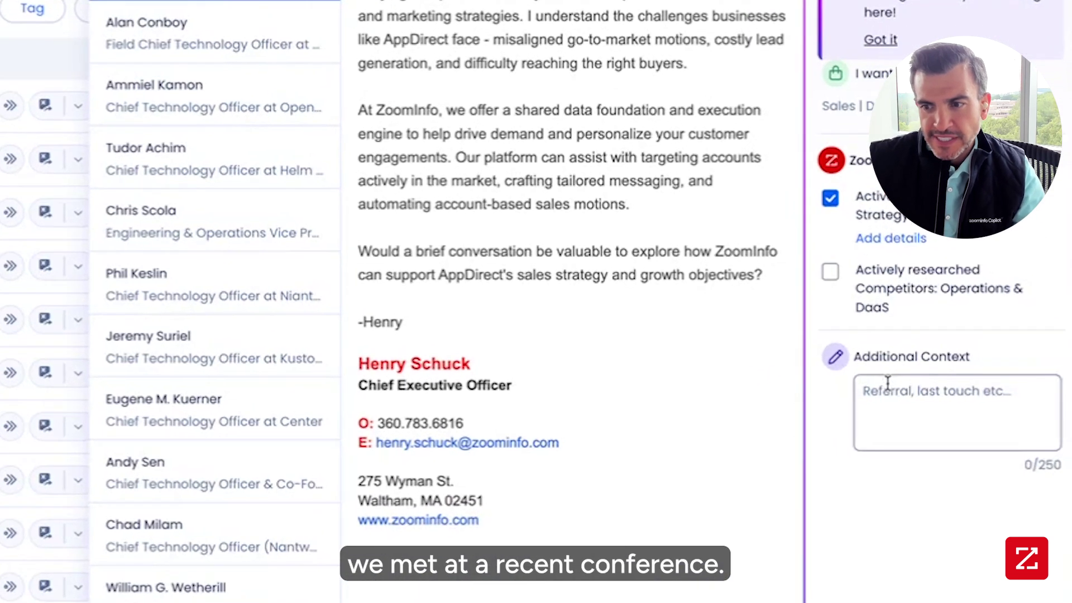
text(we we)
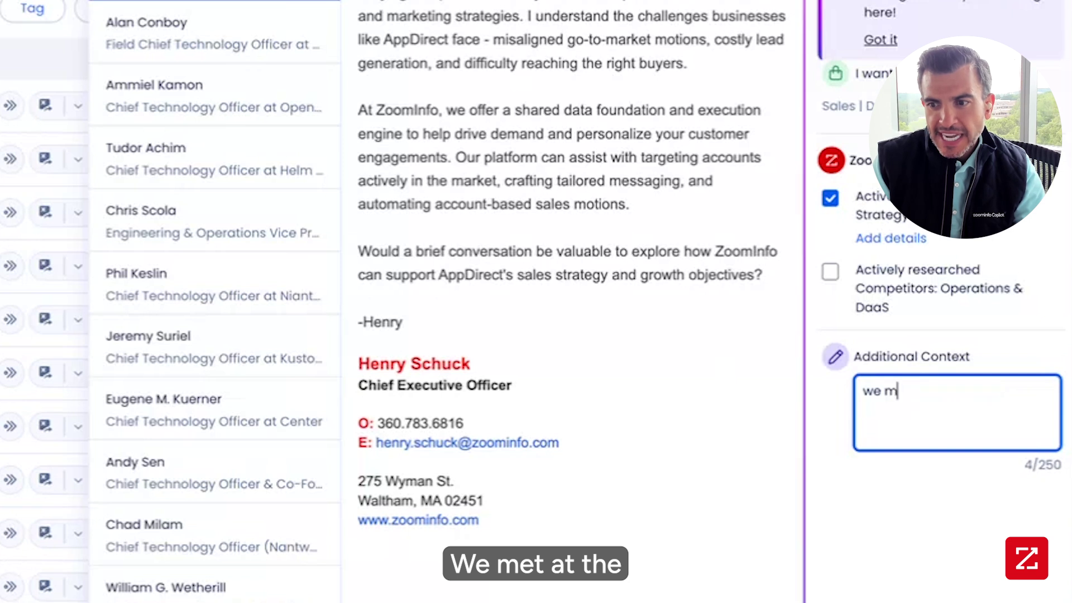
key(BackSpace)
key(BackSpace)
key(BackSpace)
text(the)
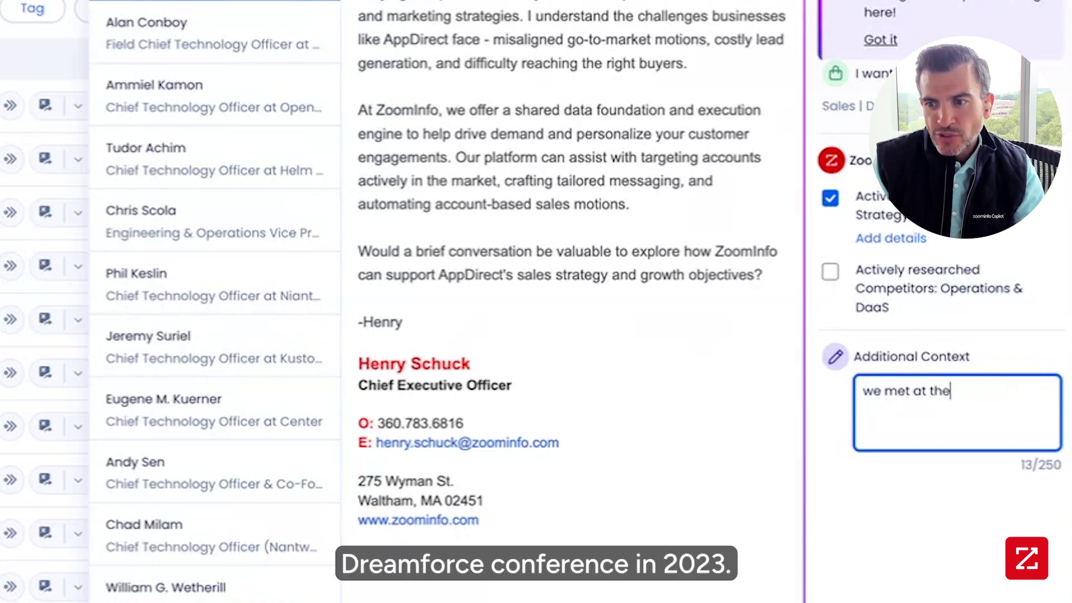
text( dreamforce confere)
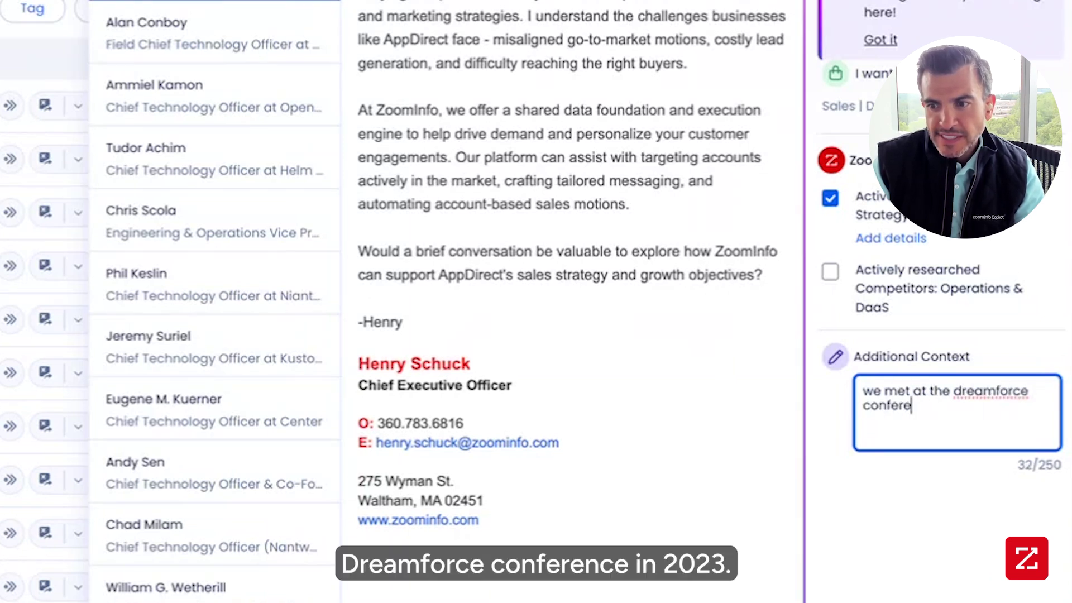
text(nce in 2023)
key(Return)
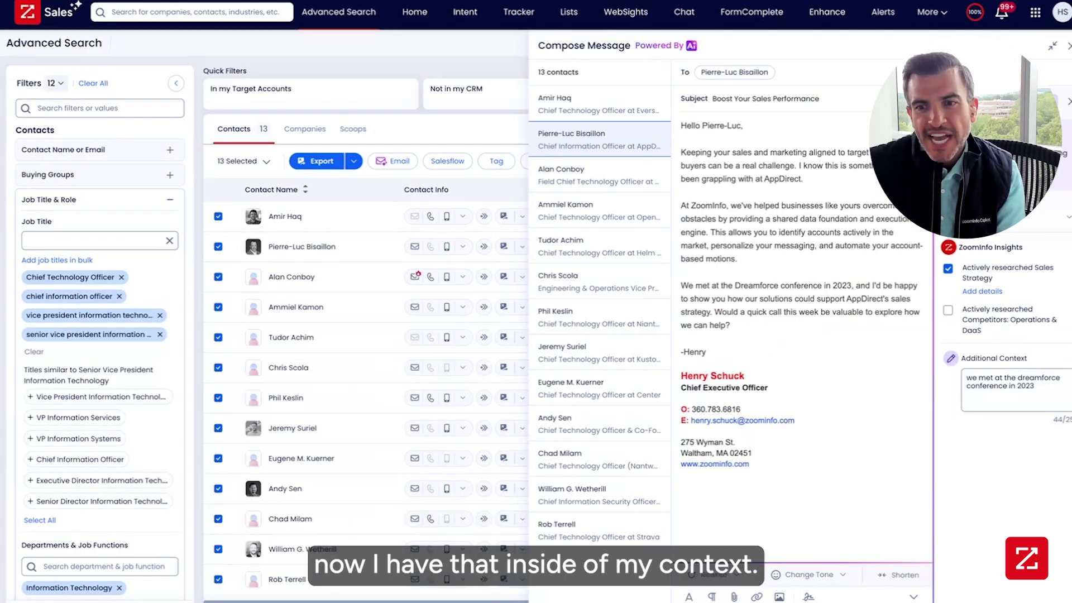
- Examine the draft's Dreamforce and ZoomInfo passages by highlighting them, and switch to the TextEdit note listing the target criteria
drag(682, 287, 766, 287)
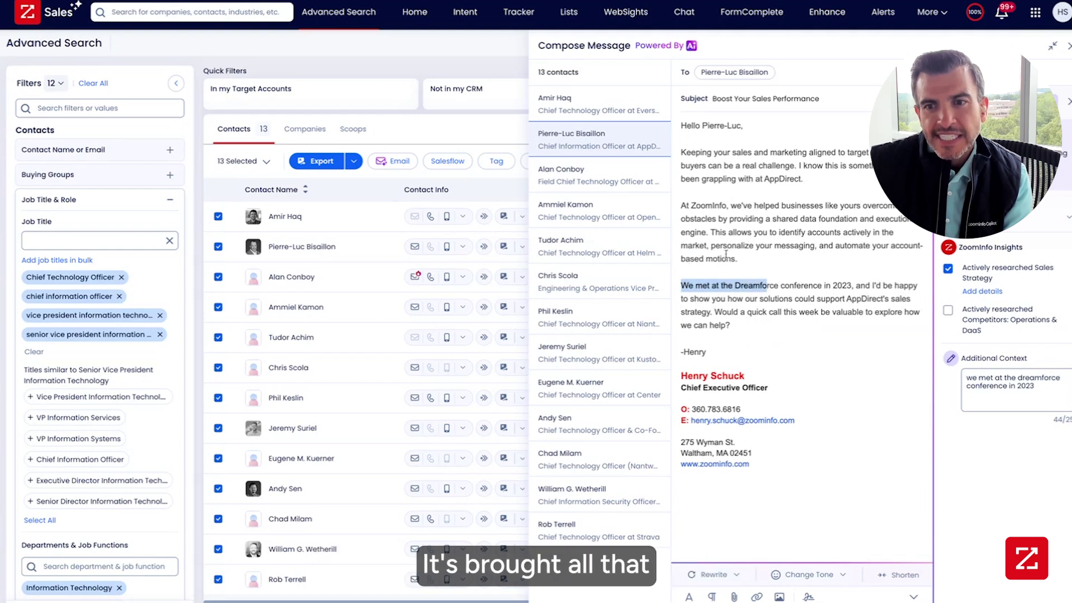
drag(690, 204, 768, 234)
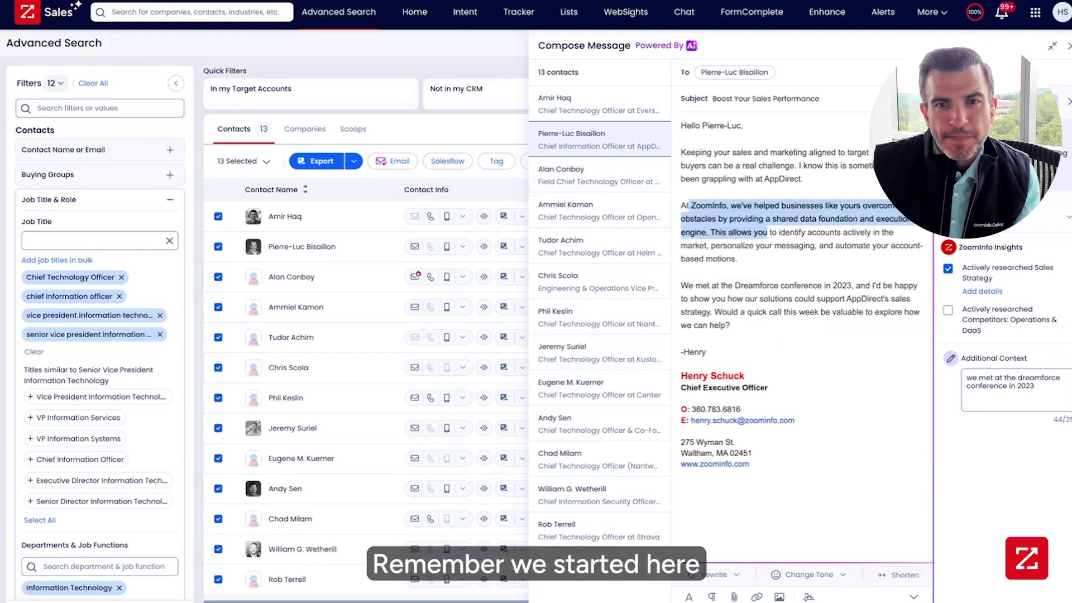
click(281, 119)
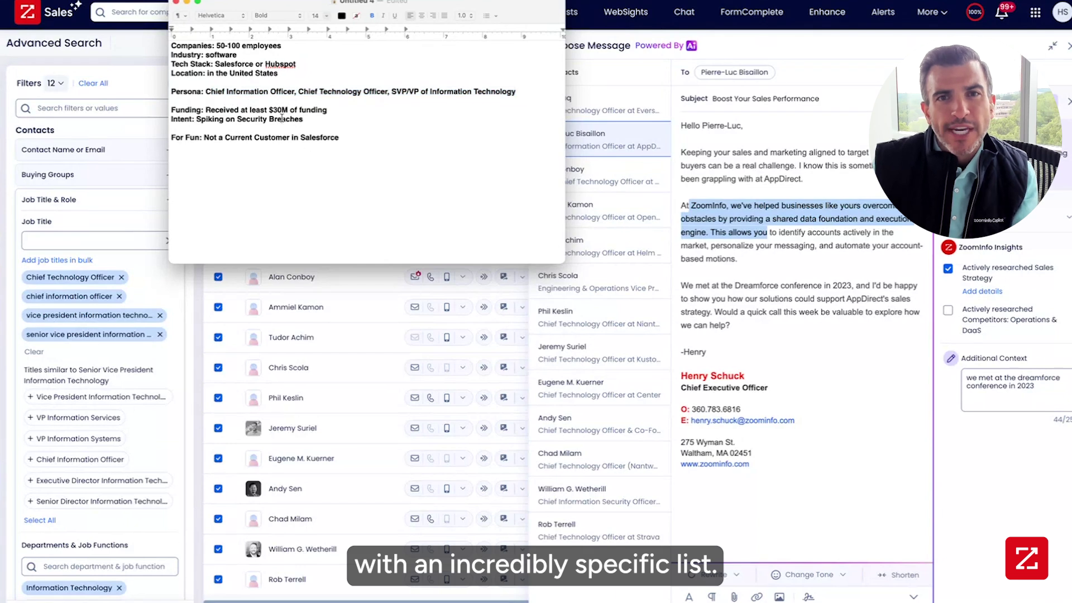